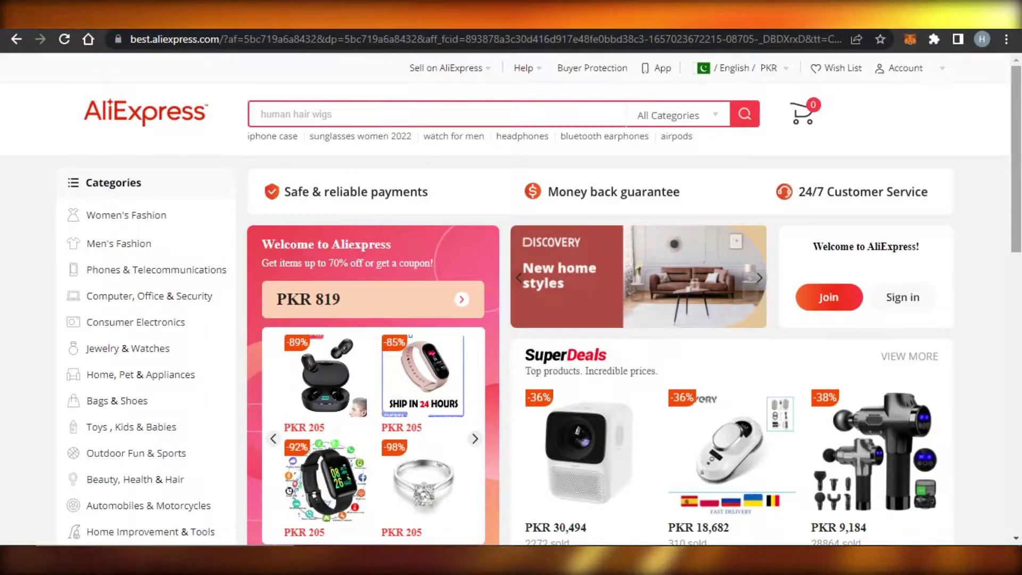
- Browse the AliExpress homepage's Weekly Deals, Top rankings and More to love product sections
{"action": "scroll", "coordinate": [512, 319], "scroll_direction": "down", "scroll_amount": 4}
{"action": "scroll", "coordinate": [511, 319], "scroll_direction": "up", "scroll_amount": 4}
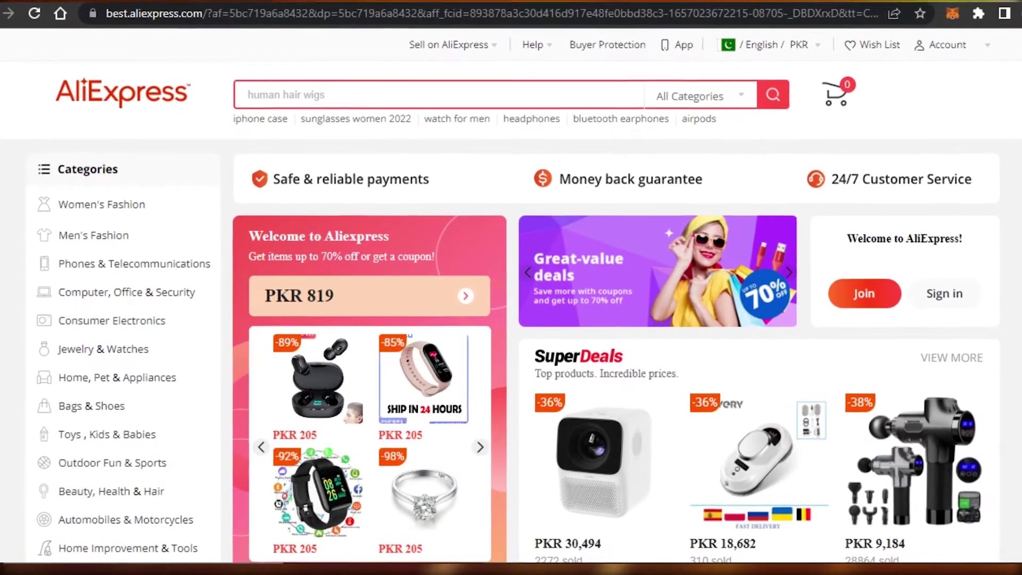
{"action": "scroll", "coordinate": [354, 366], "scroll_direction": "down", "scroll_amount": 5}
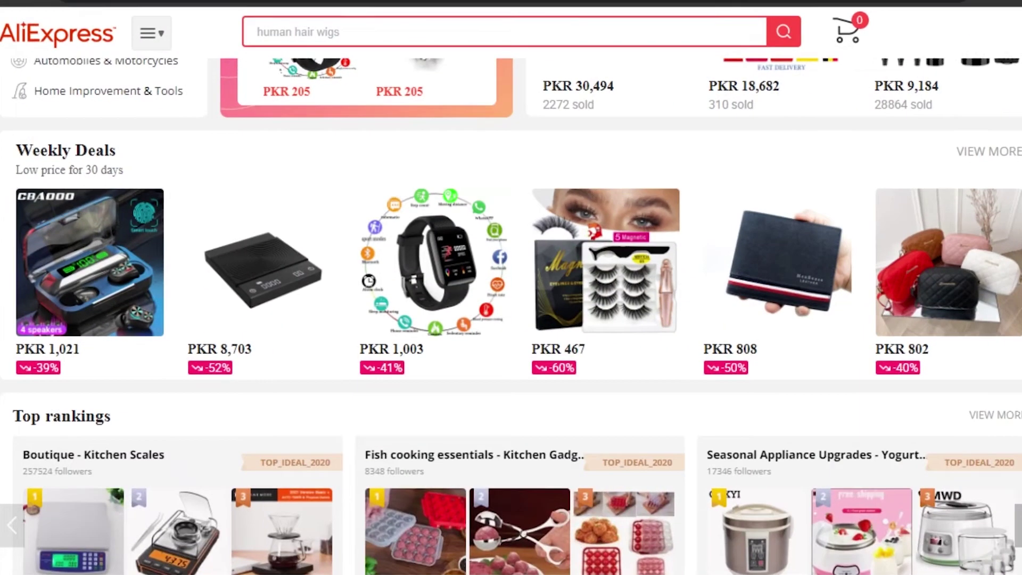
{"action": "scroll", "coordinate": [512, 316], "scroll_direction": "down", "scroll_amount": 7}
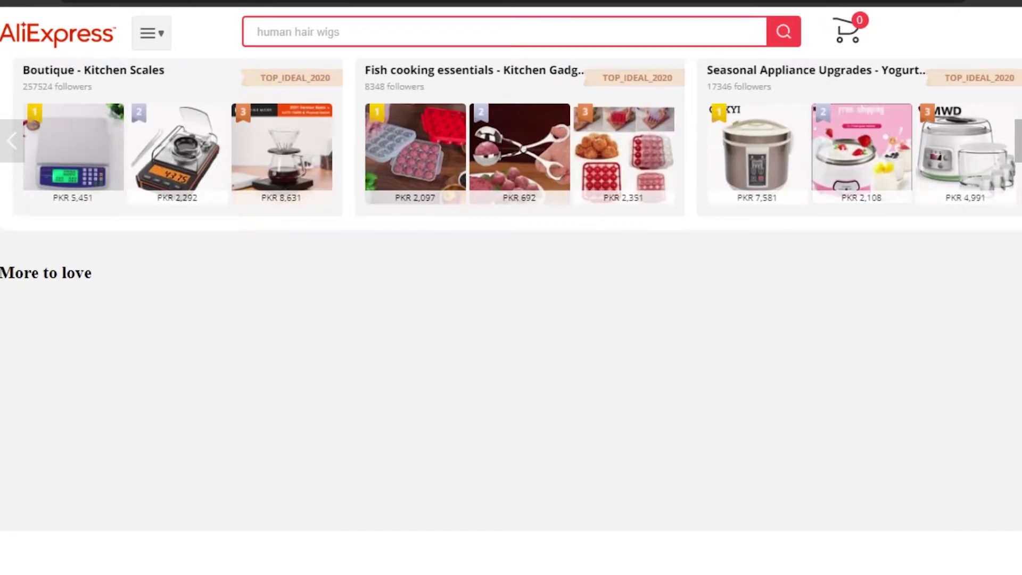
{"action": "scroll", "coordinate": [511, 319], "scroll_direction": "down", "scroll_amount": 5}
{"action": "scroll", "coordinate": [511, 319], "scroll_direction": "up", "scroll_amount": 5}
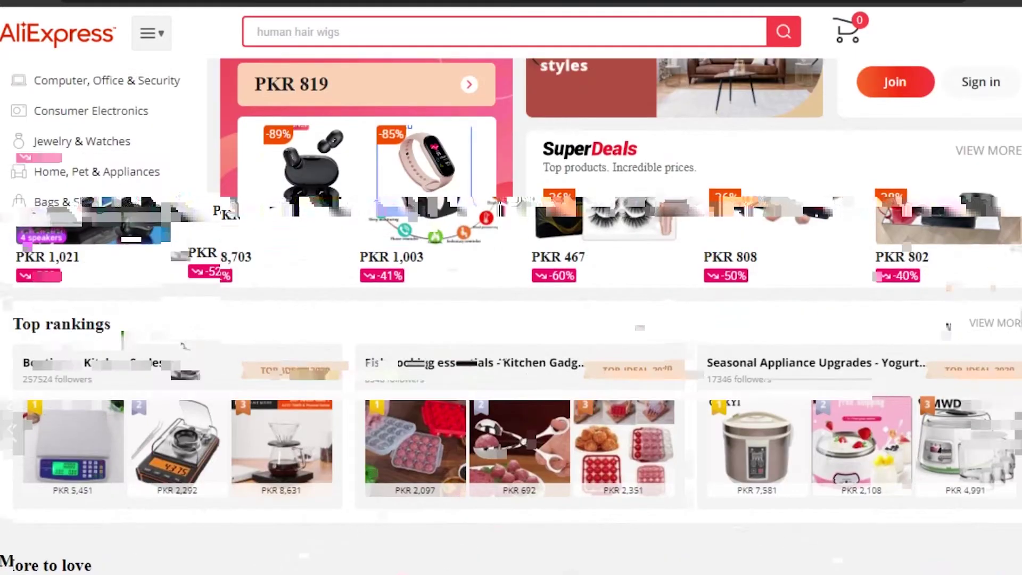
{"action": "scroll", "coordinate": [512, 319], "scroll_direction": "down", "scroll_amount": 3}
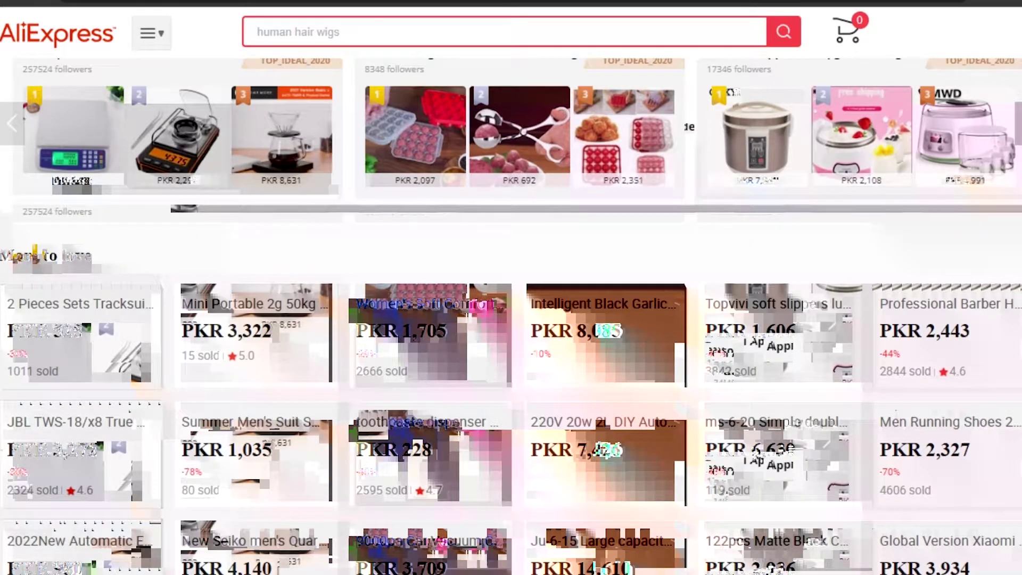
{"action": "scroll", "coordinate": [511, 320], "scroll_direction": "down", "scroll_amount": 8}
{"action": "scroll", "coordinate": [511, 319], "scroll_direction": "up", "scroll_amount": 8}
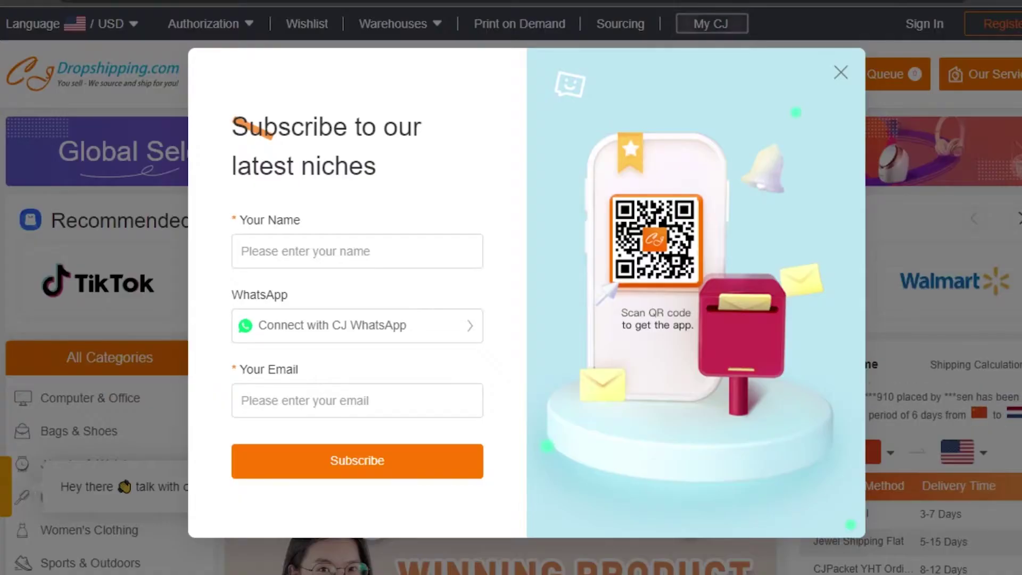
- On CJ Dropshipping, dismiss the newsletter subscription pop-up and browse the trending, New Products and Super Deals sections
{"action": "left_click", "coordinate": [842, 73]}
{"action": "scroll", "coordinate": [511, 320], "scroll_direction": "down", "scroll_amount": 10}
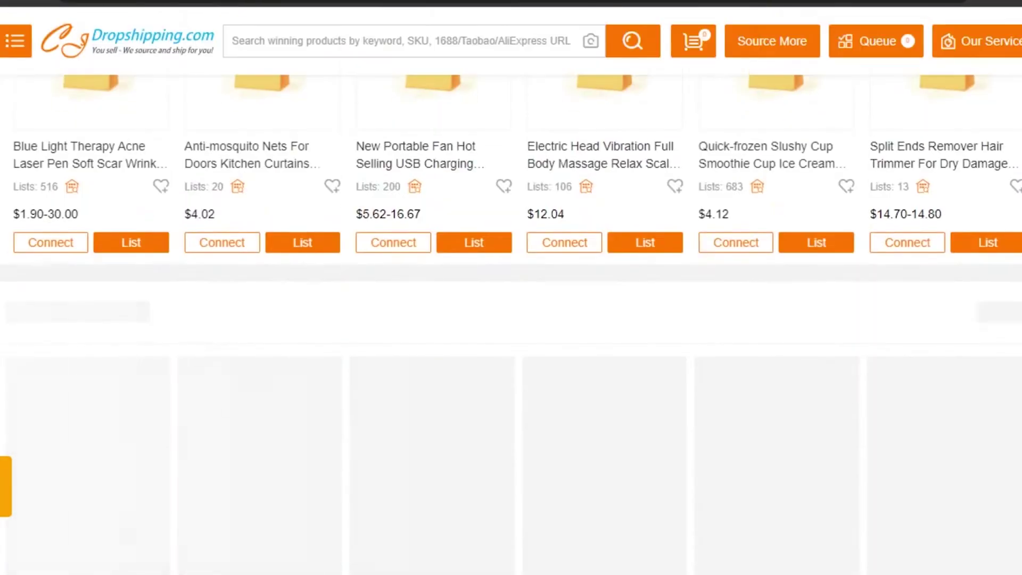
{"action": "scroll", "coordinate": [511, 319], "scroll_direction": "down", "scroll_amount": 4}
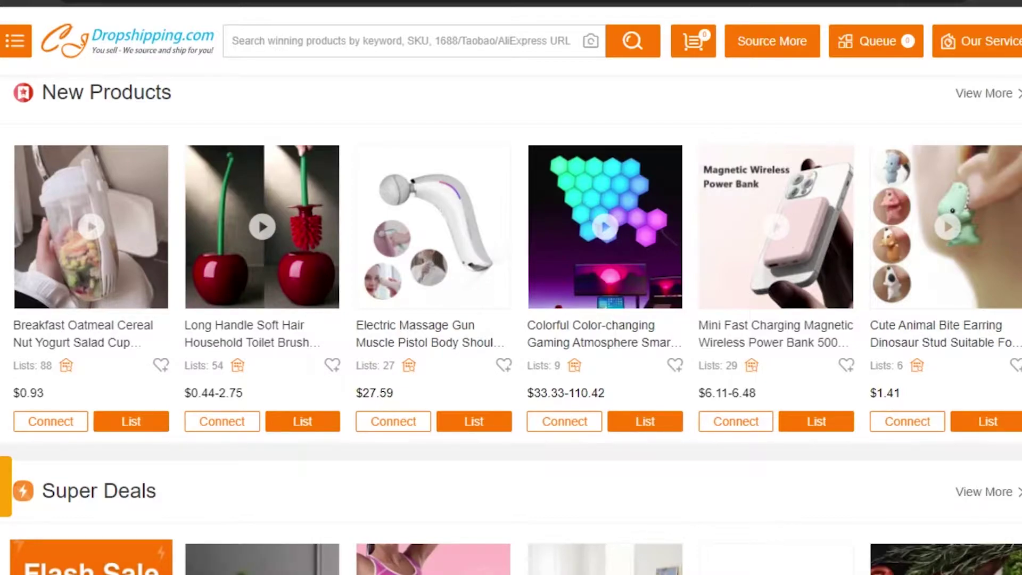
{"action": "scroll", "coordinate": [511, 320], "scroll_direction": "down", "scroll_amount": 10}
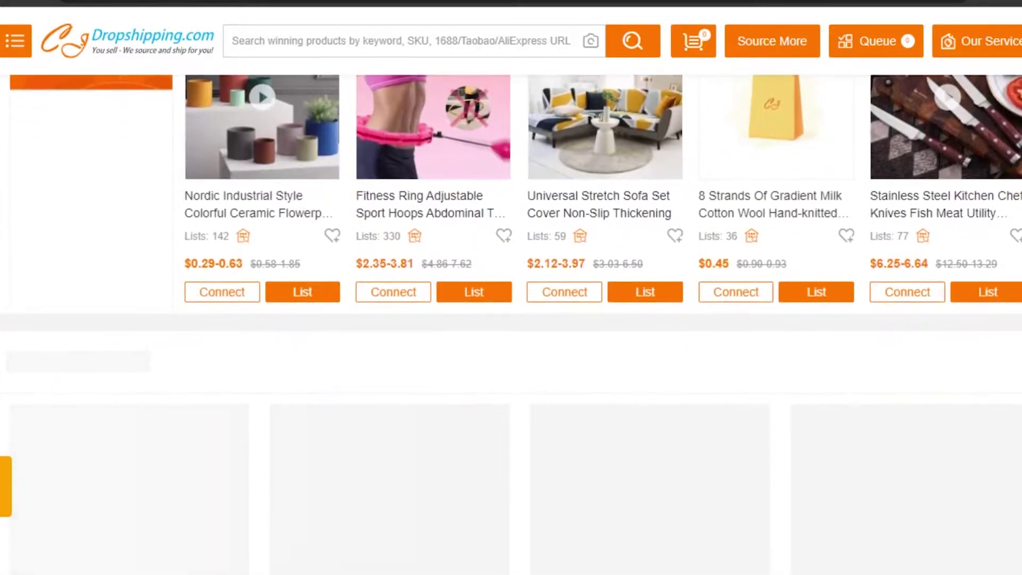
{"action": "scroll", "coordinate": [512, 320], "scroll_direction": "down", "scroll_amount": 2}
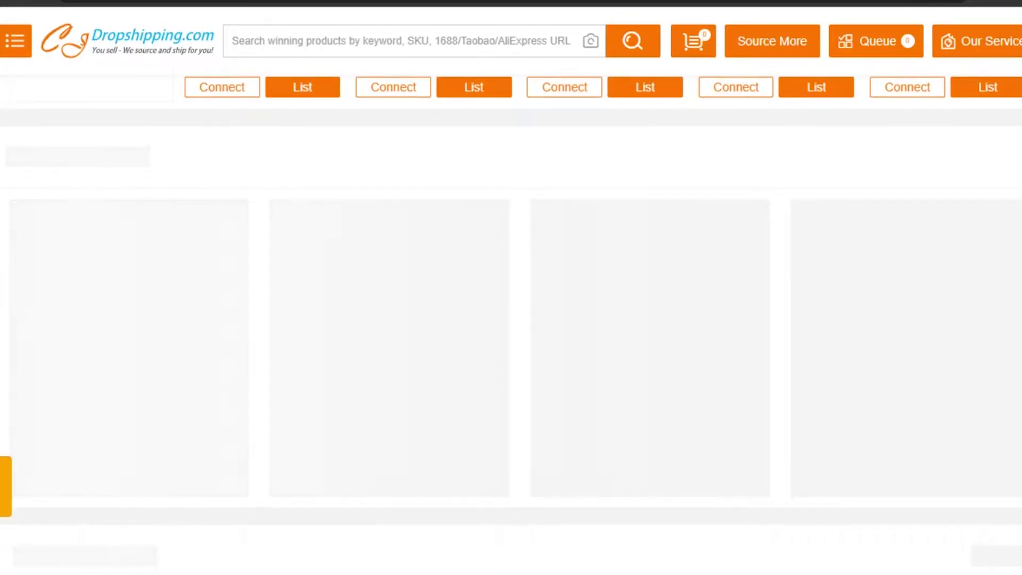
{"action": "scroll", "coordinate": [511, 320], "scroll_direction": "up", "scroll_amount": 10}
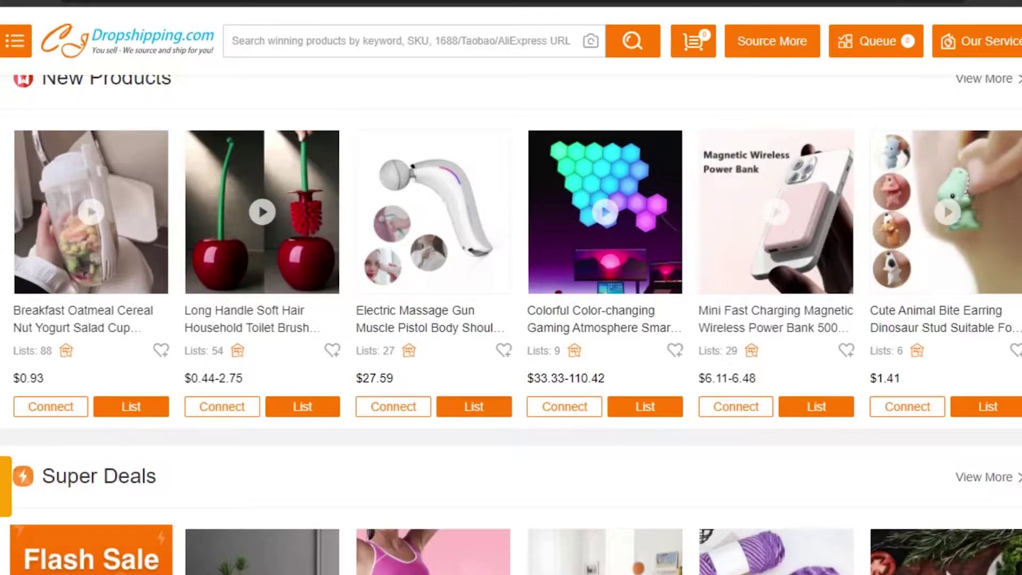
{"action": "scroll", "coordinate": [511, 319], "scroll_direction": "up", "scroll_amount": 10}
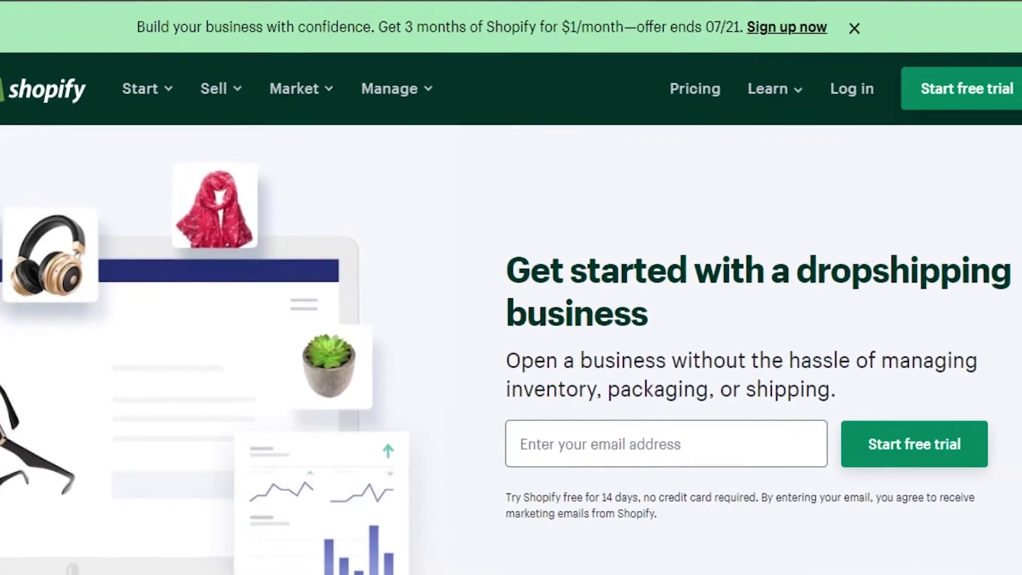
- Switch to Shopify's dropshipping page, review how dropshipping works and its benefits, and dismiss the promotional banner
{"action": "scroll", "coordinate": [894, 375], "scroll_direction": "down", "scroll_amount": 5}
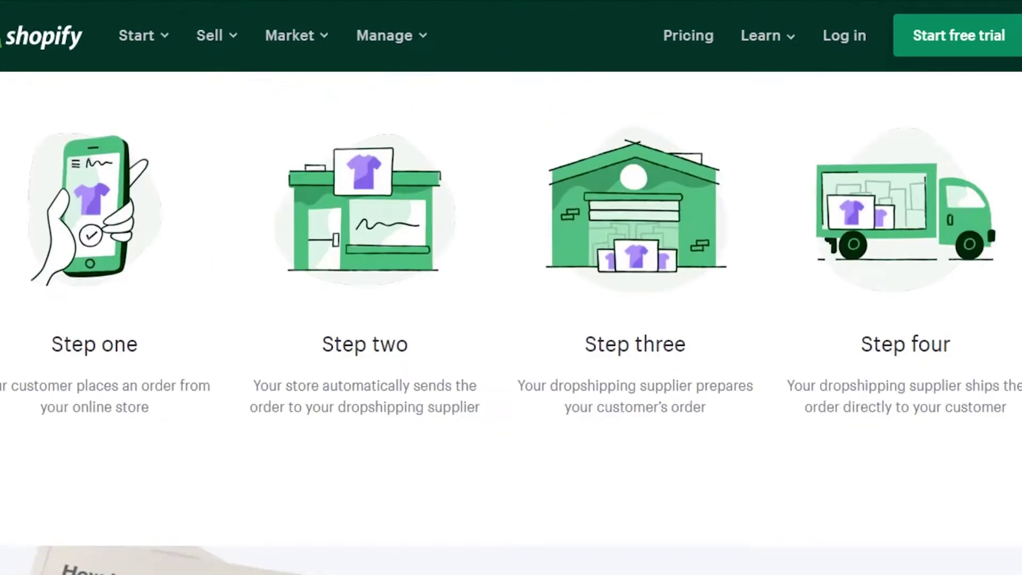
{"action": "scroll", "coordinate": [512, 320], "scroll_direction": "down", "scroll_amount": 10}
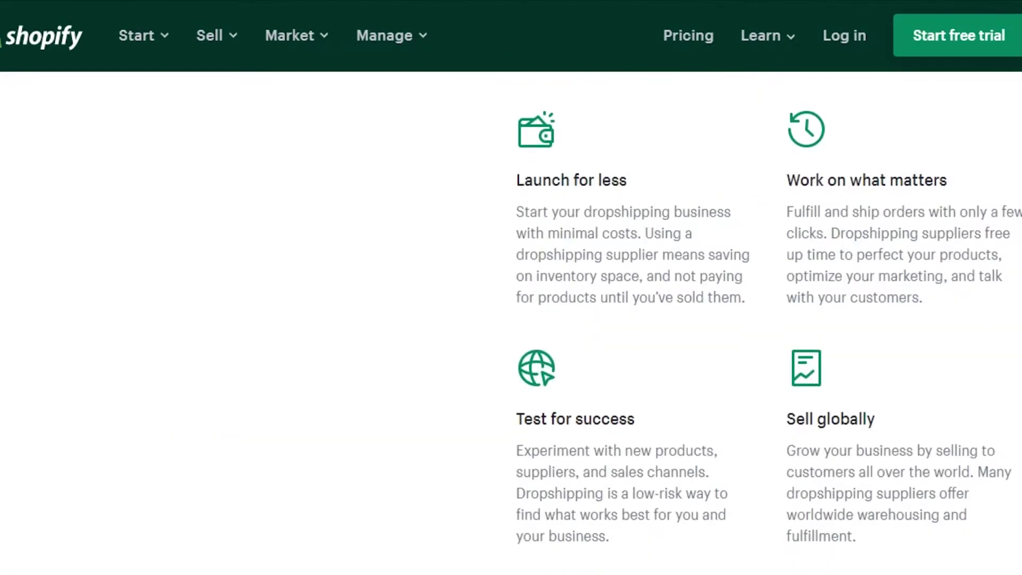
{"action": "scroll", "coordinate": [511, 320], "scroll_direction": "down", "scroll_amount": 5}
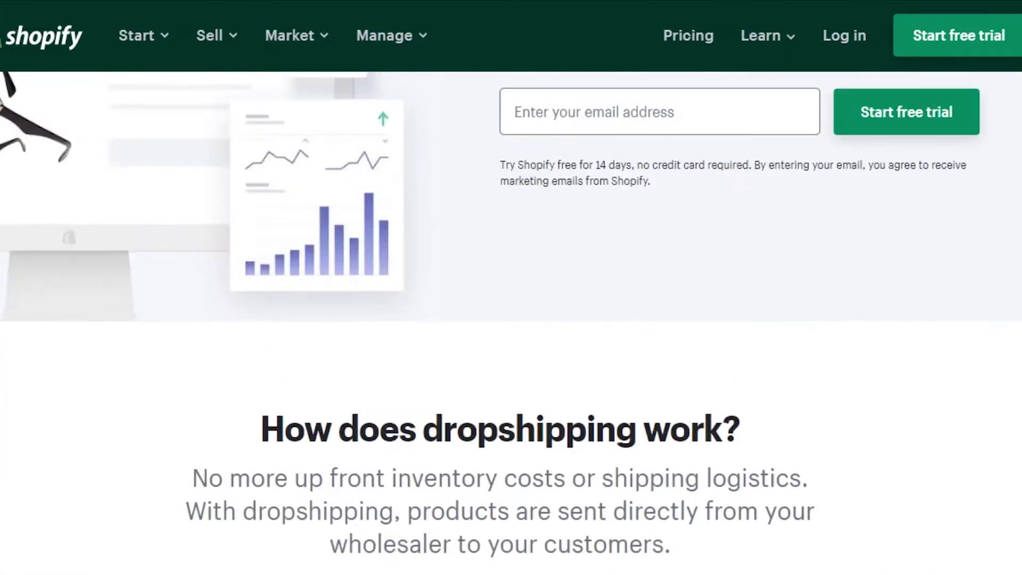
{"action": "scroll", "coordinate": [511, 320], "scroll_direction": "up", "scroll_amount": 6}
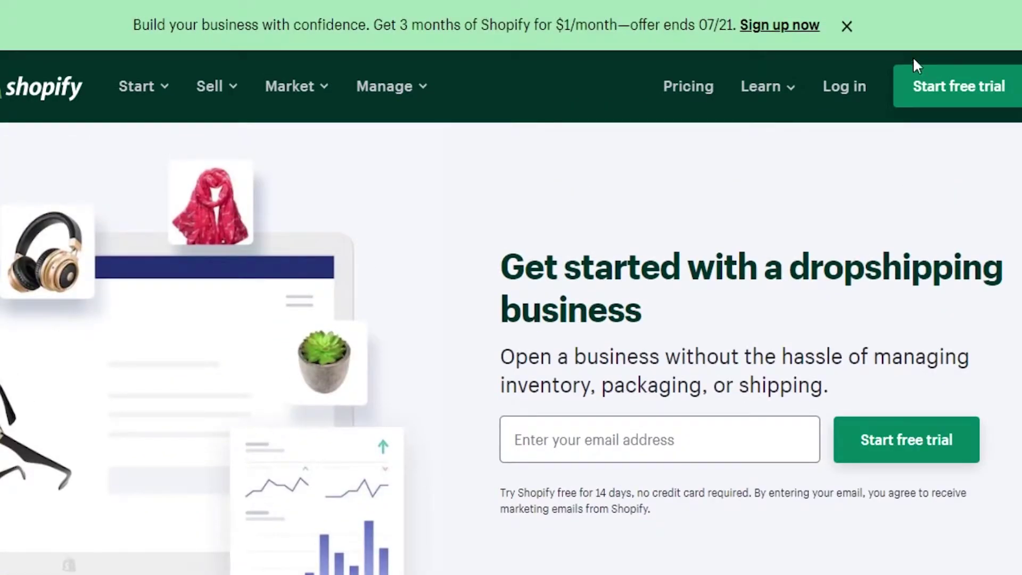
{"action": "left_click", "coordinate": [847, 27]}
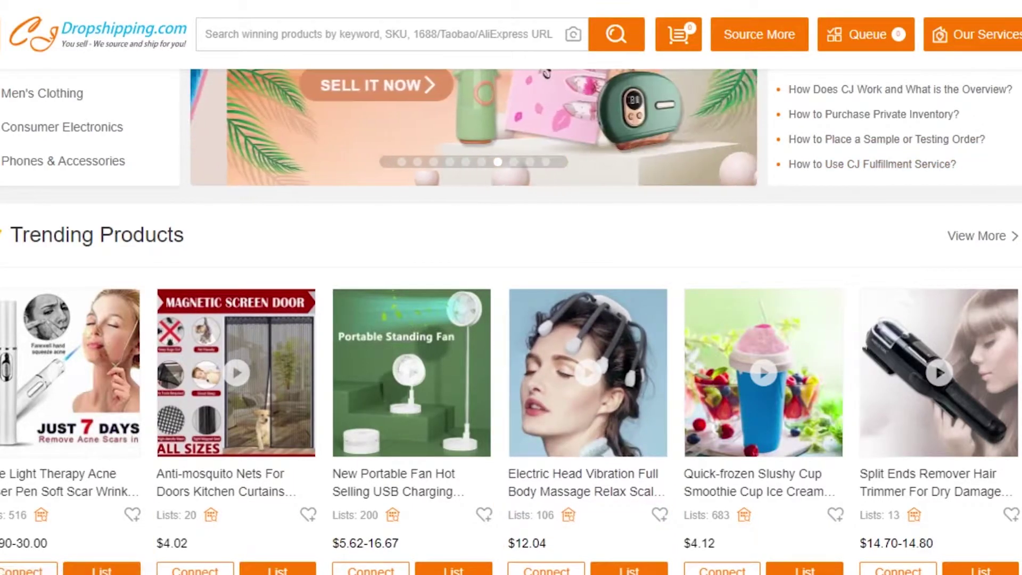
- Find Etsy among CJ Dropshipping's recommended e-commerce platforms and look over the Etsy homepage
{"action": "scroll", "coordinate": [511, 319], "scroll_direction": "up", "scroll_amount": 8}
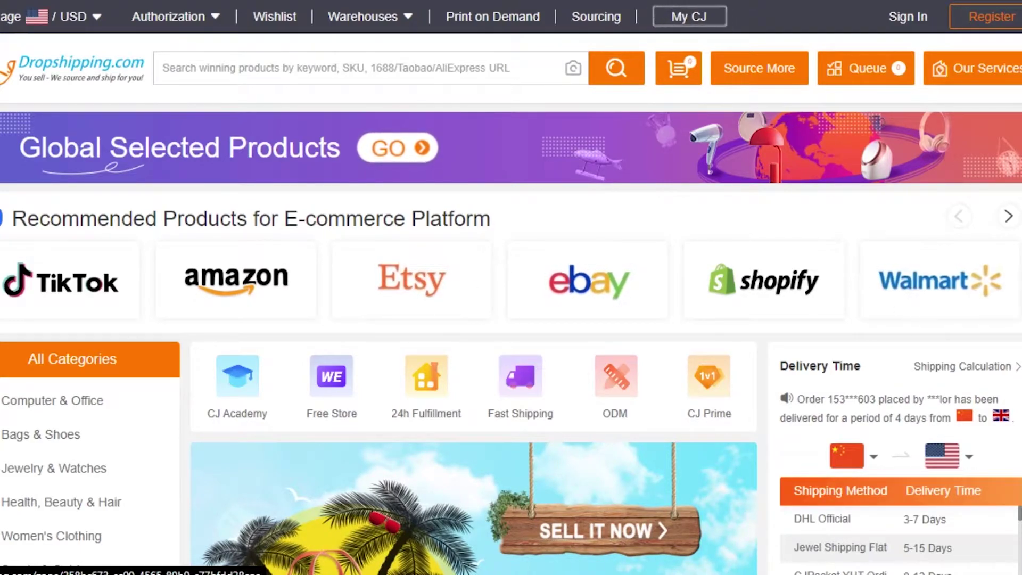
{"action": "left_click", "coordinate": [1010, 218]}
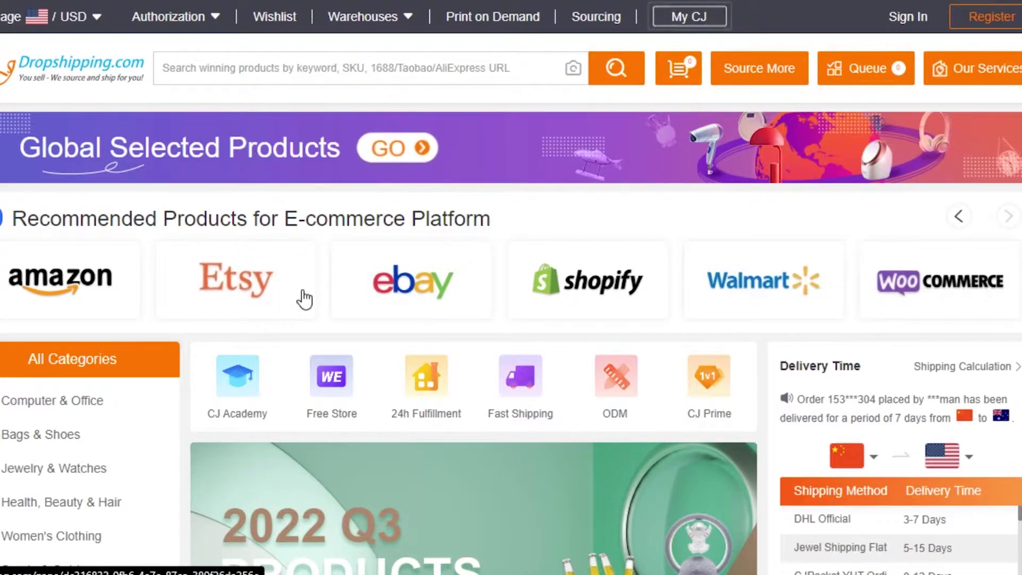
{"action": "left_click", "coordinate": [259, 282]}
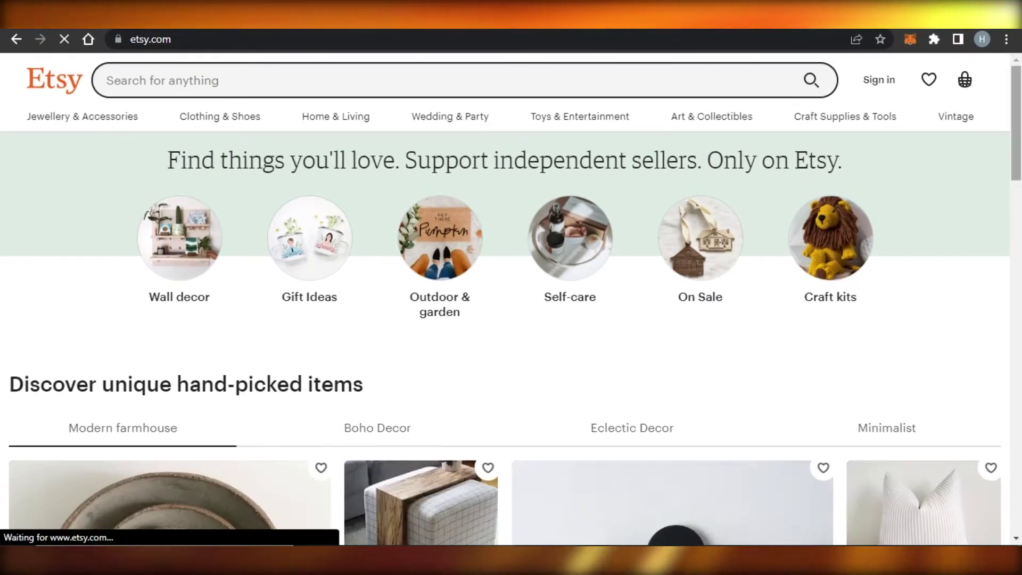
{"action": "mouse_move", "coordinate": [1017, 127]}
{"action": "left_mouse_down"}
{"action": "mouse_move", "coordinate": [1016, 325]}
{"action": "mouse_move", "coordinate": [1017, 130]}
{"action": "left_mouse_up"}
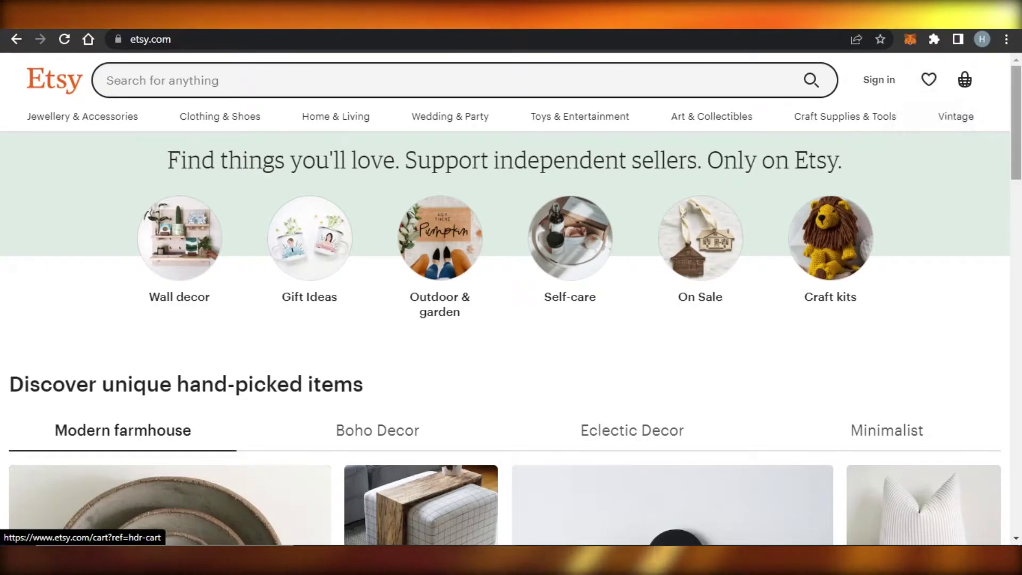
{"action": "scroll", "coordinate": [966, 85], "scroll_direction": "down", "scroll_amount": 5}
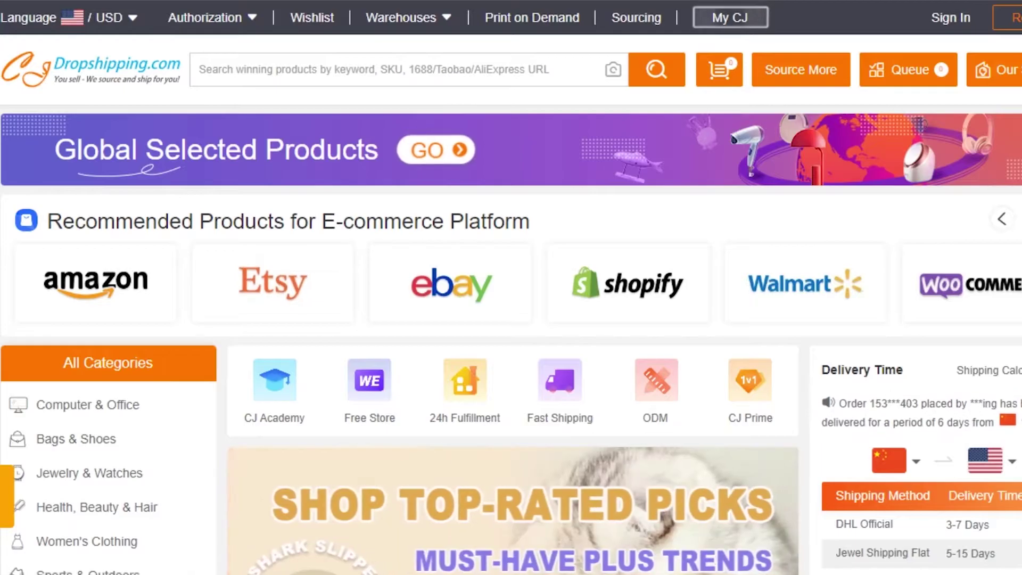
- On CJ Dropshipping, open the products recommended for Etsy and view the Hand-Wound Twisted Irregular Crystal Rough Stone Necklace
{"action": "left_click", "coordinate": [281, 289]}
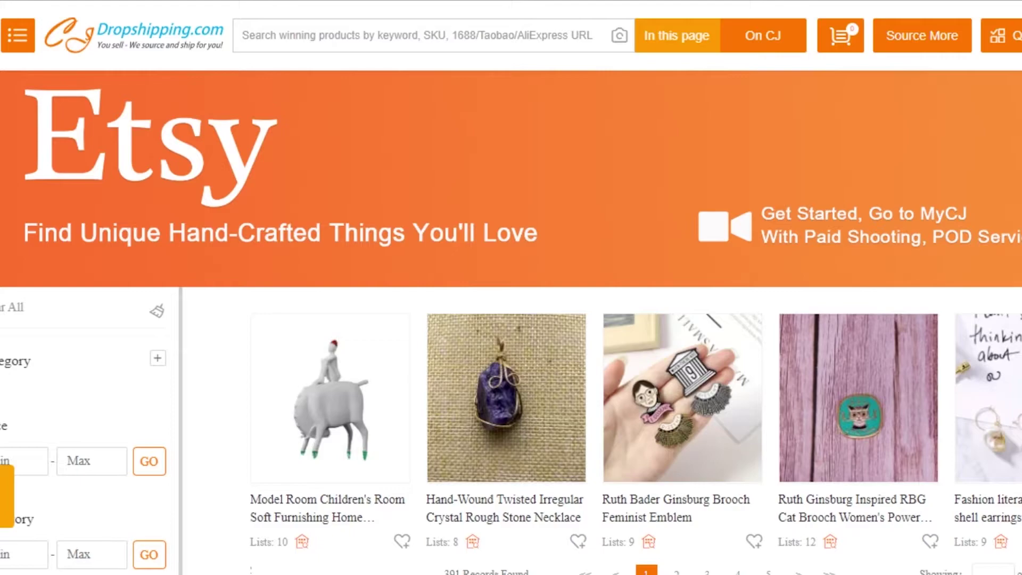
{"action": "scroll", "coordinate": [835, 418], "scroll_direction": "down", "scroll_amount": 3}
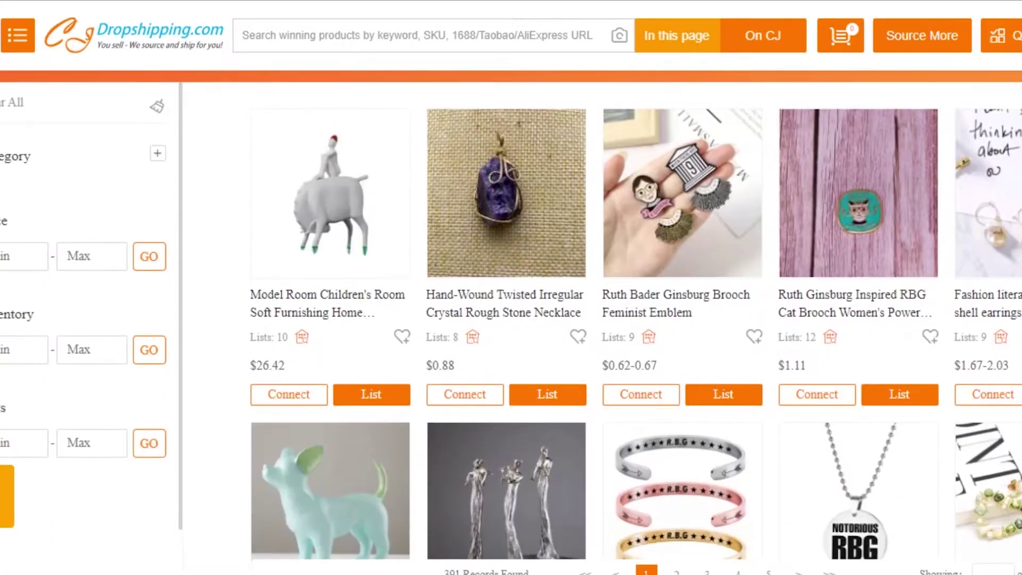
{"action": "left_click", "coordinate": [503, 223]}
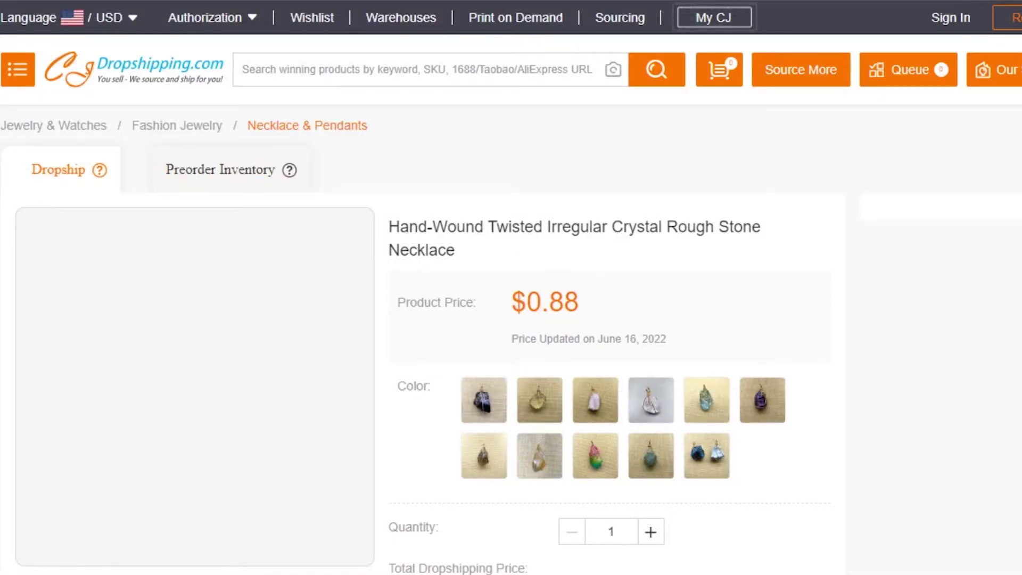
- Examine the necklace's product price, color options and specifications on its product page
{"action": "scroll", "coordinate": [911, 143], "scroll_direction": "down", "scroll_amount": 4}
{"action": "scroll", "coordinate": [911, 288], "scroll_direction": "down", "scroll_amount": 4}
{"action": "scroll", "coordinate": [911, 288], "scroll_direction": "up", "scroll_amount": 5}
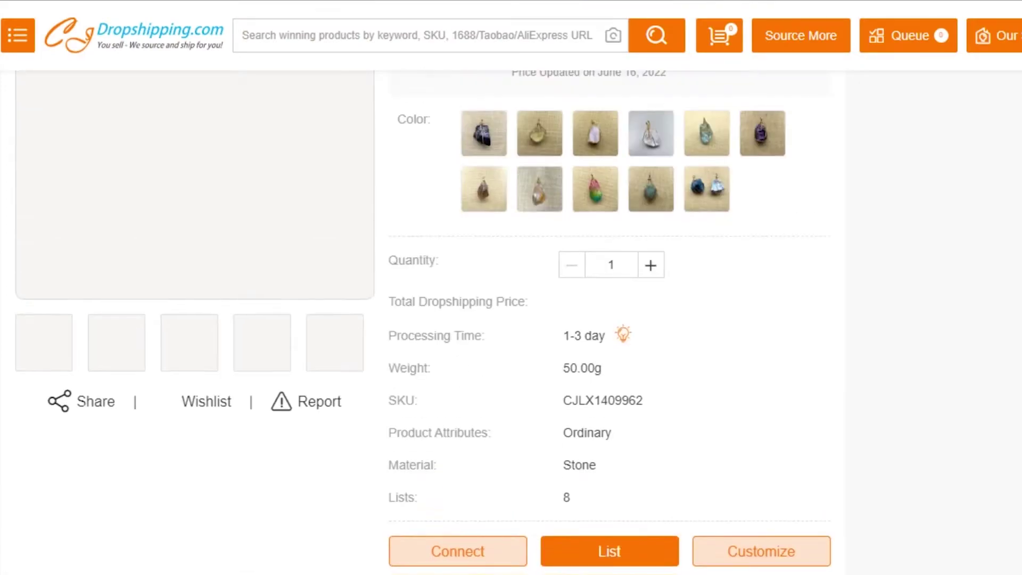
{"action": "scroll", "coordinate": [511, 288], "scroll_direction": "up", "scroll_amount": 3}
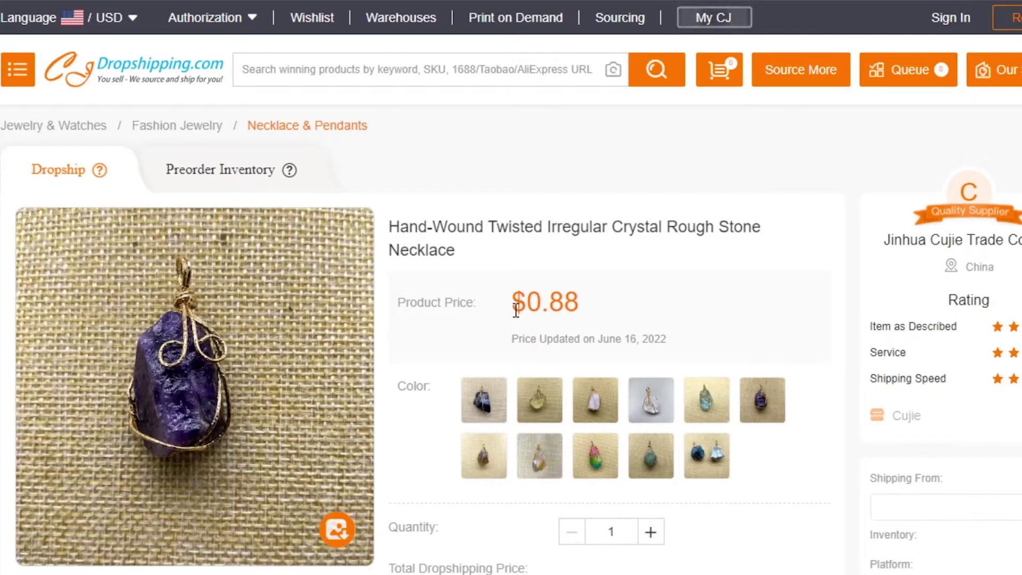
{"action": "left_click_drag", "start_coordinate": [516, 305], "coordinate": [592, 302]}
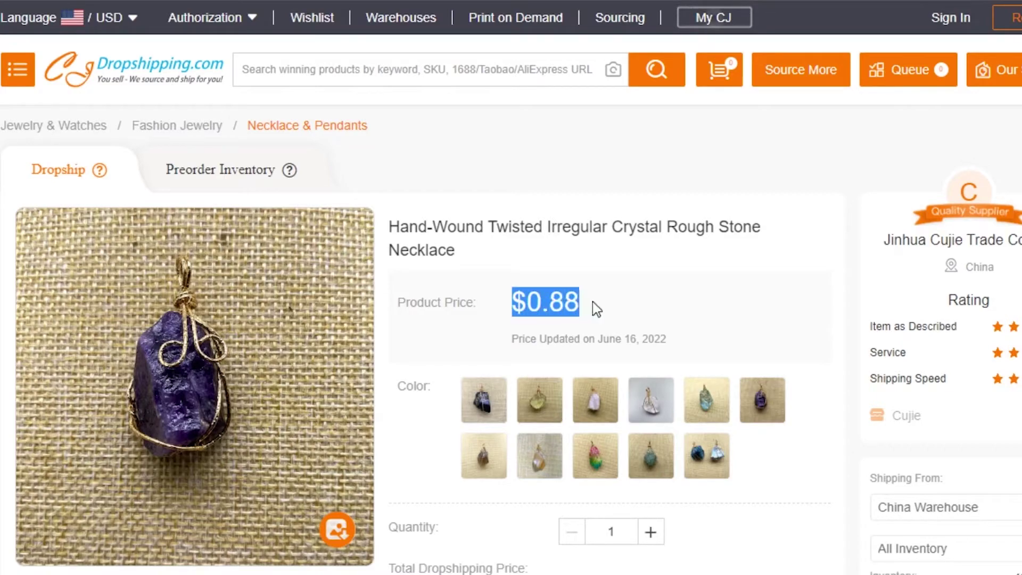
{"action": "left_click", "coordinate": [592, 301]}
{"action": "mouse_move", "coordinate": [120, 430]}
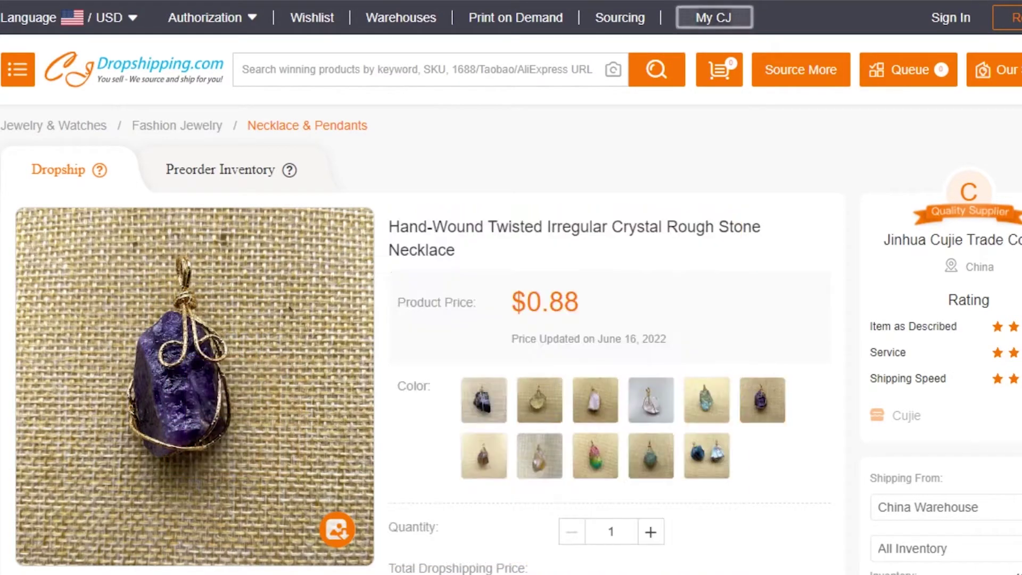
- Review the necklace's total dropshipping price, fees, shipping details and photos, and check Etsy's hand-picked items for comparison
{"action": "scroll", "coordinate": [693, 245], "scroll_direction": "down", "scroll_amount": 7}
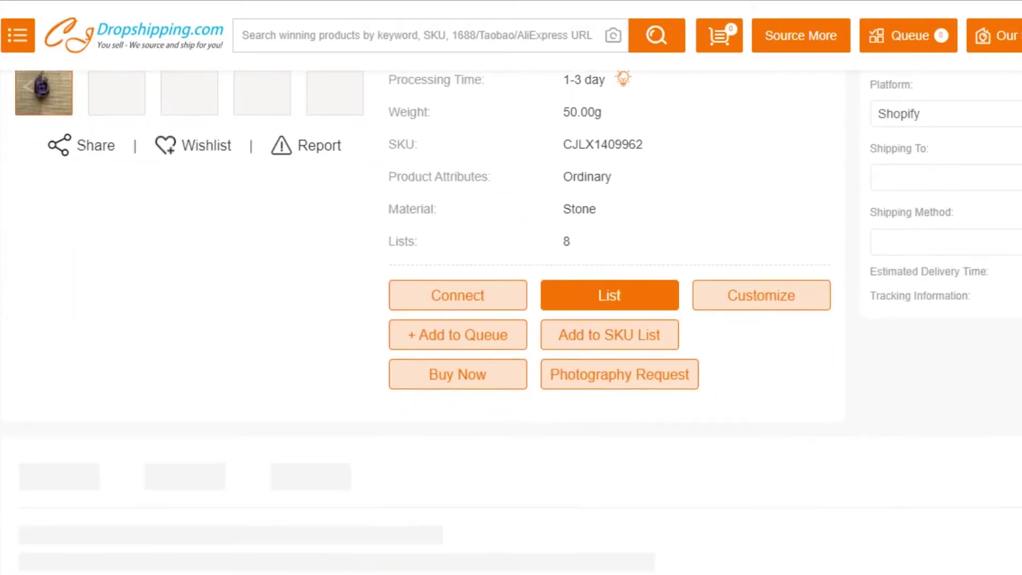
{"action": "scroll", "coordinate": [637, 317], "scroll_direction": "up", "scroll_amount": 1}
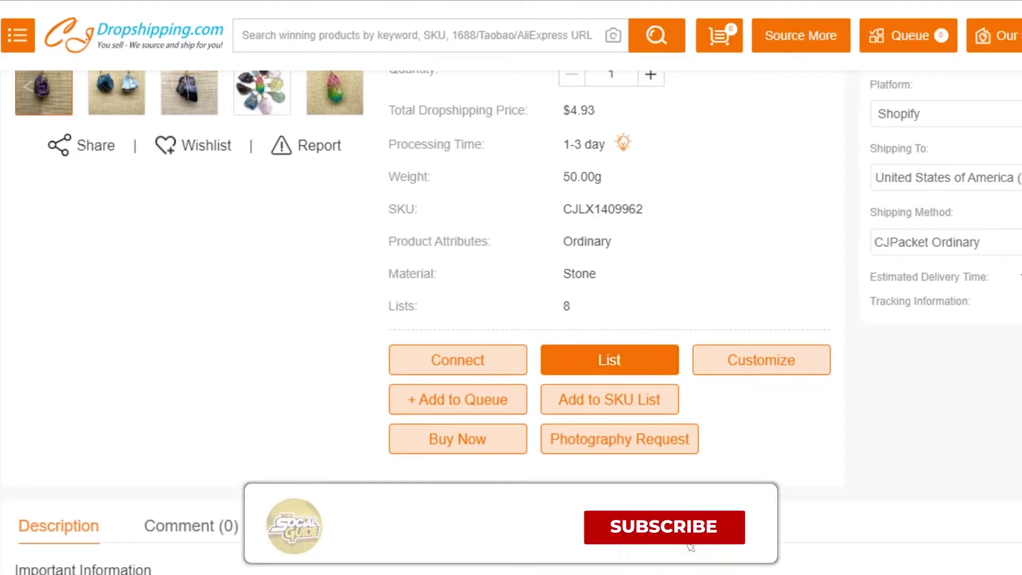
{"action": "scroll", "coordinate": [661, 340], "scroll_direction": "up", "scroll_amount": 3}
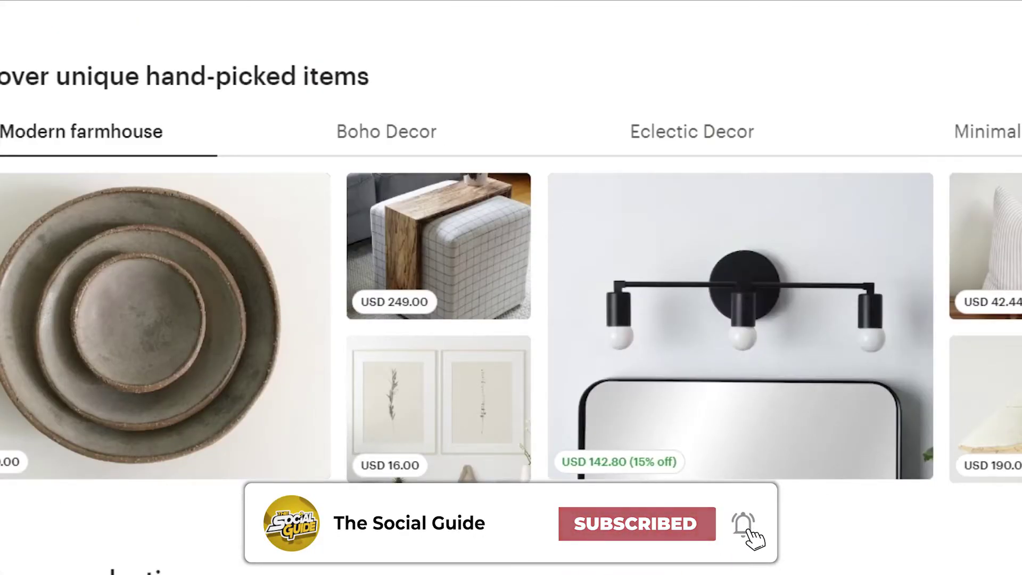
{"action": "scroll", "coordinate": [504, 163], "scroll_direction": "up", "scroll_amount": 5}
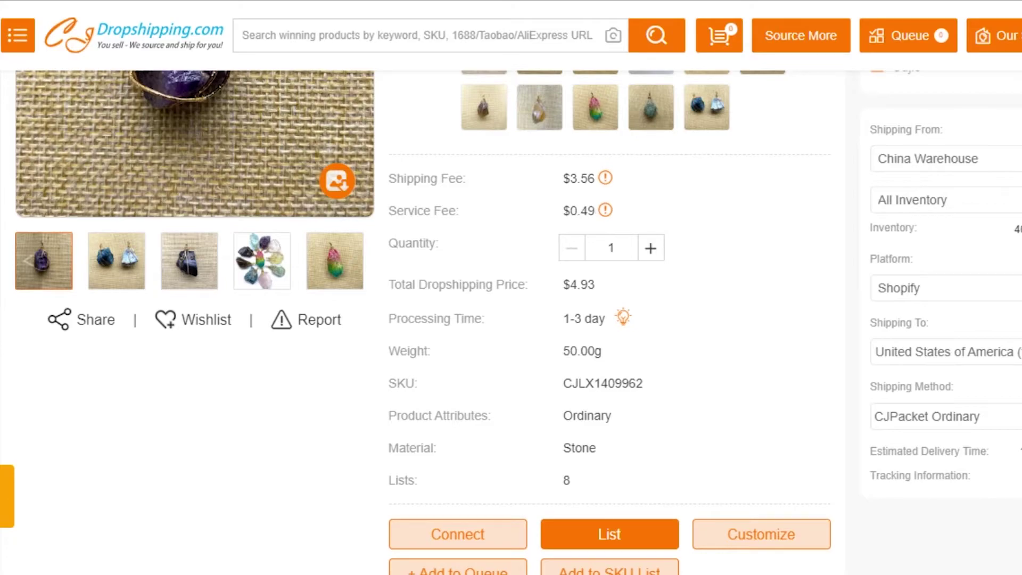
{"action": "scroll", "coordinate": [627, 91], "scroll_direction": "up", "scroll_amount": 7}
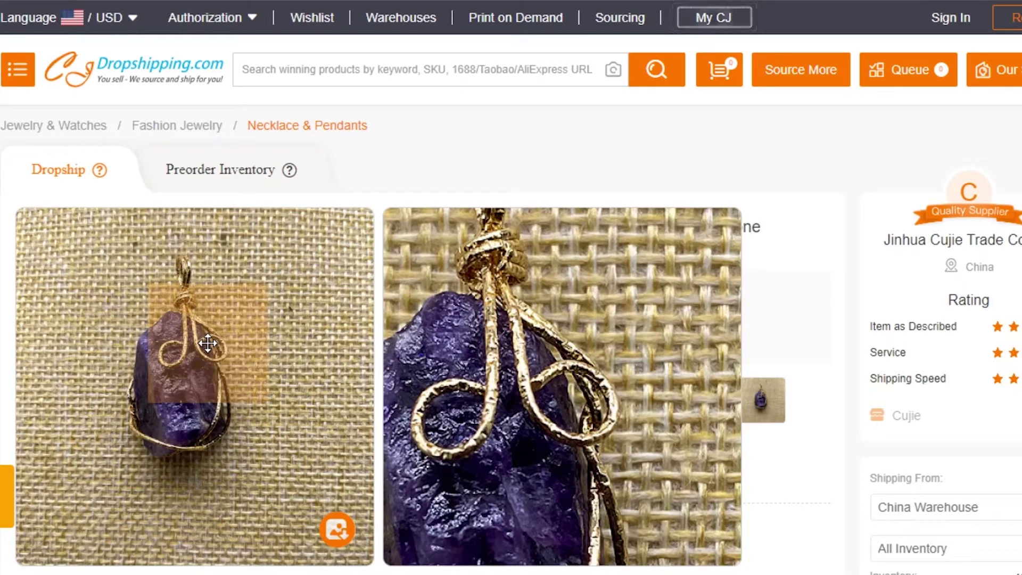
{"action": "scroll", "coordinate": [511, 320], "scroll_direction": "down", "scroll_amount": 10}
{"action": "scroll", "coordinate": [511, 319], "scroll_direction": "up", "scroll_amount": 6}
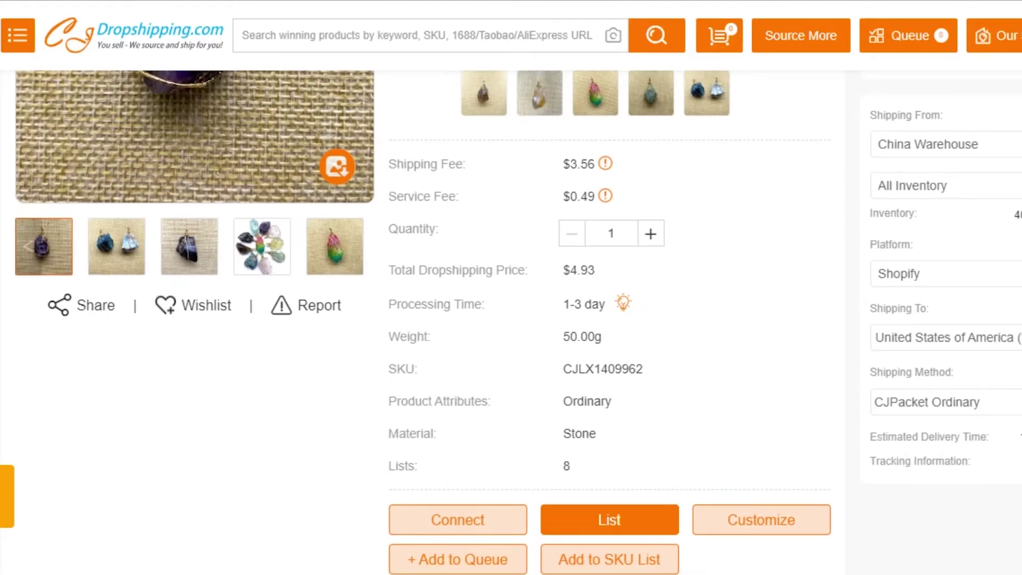
- Review the necklace's price and color options once more, and browse CJ Dropshipping's other products recommended for Etsy
{"action": "scroll", "coordinate": [512, 320], "scroll_direction": "up", "scroll_amount": 3}
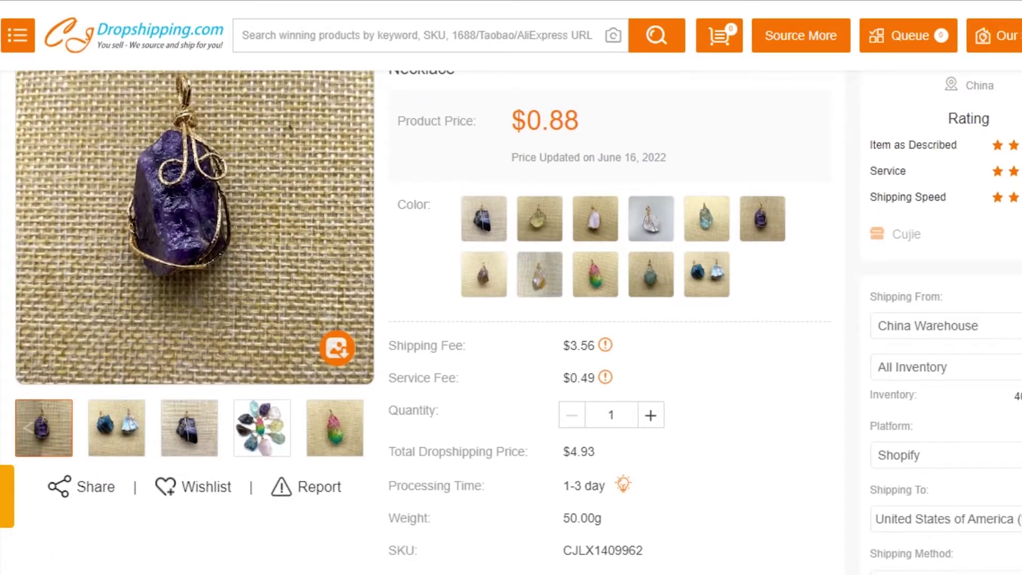
{"action": "scroll", "coordinate": [512, 320], "scroll_direction": "up", "scroll_amount": 2}
{"action": "mouse_move", "coordinate": [205, 169]}
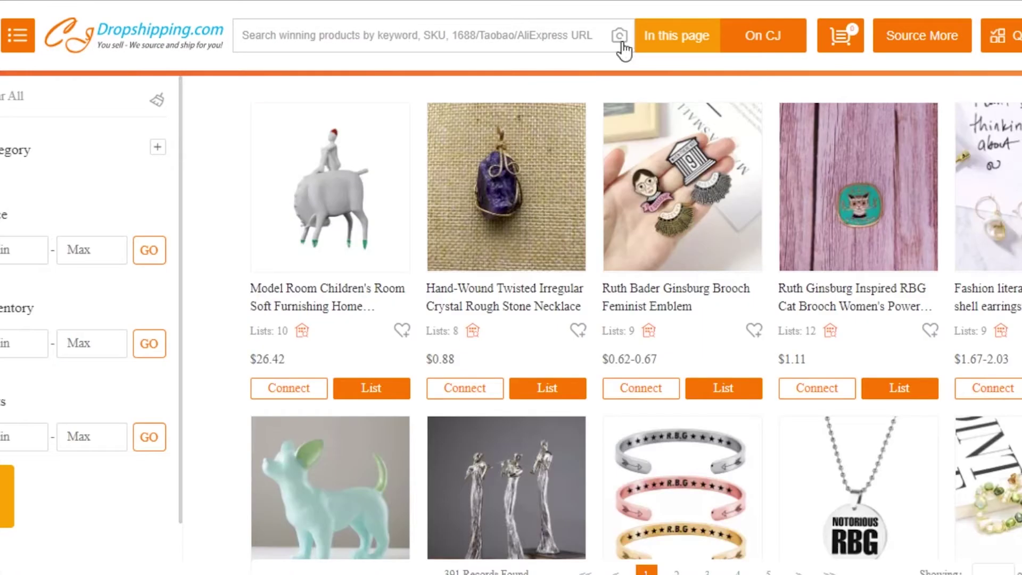
{"action": "scroll", "coordinate": [511, 317], "scroll_direction": "down", "scroll_amount": 10}
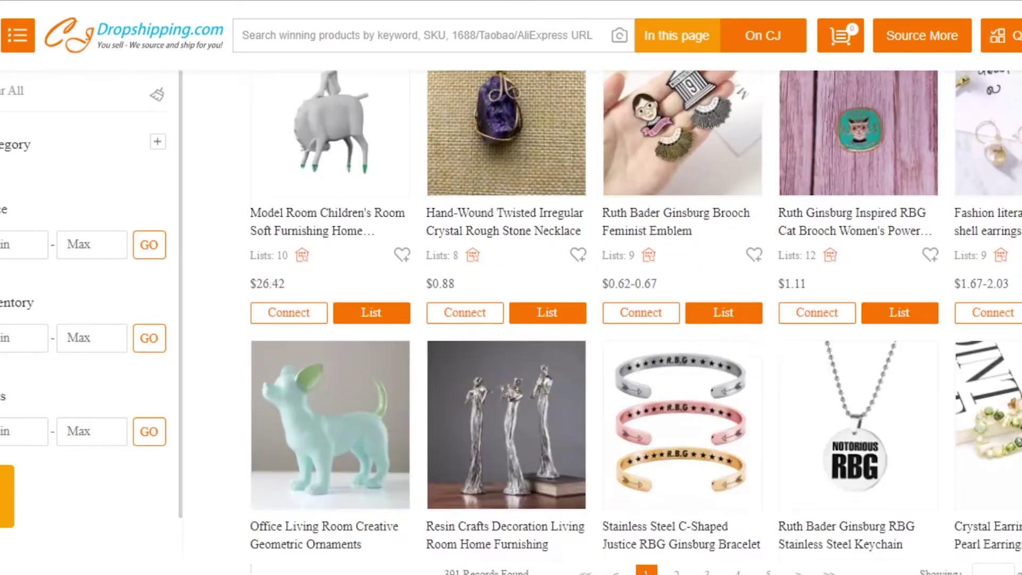
{"action": "scroll", "coordinate": [636, 315], "scroll_direction": "down", "scroll_amount": 8}
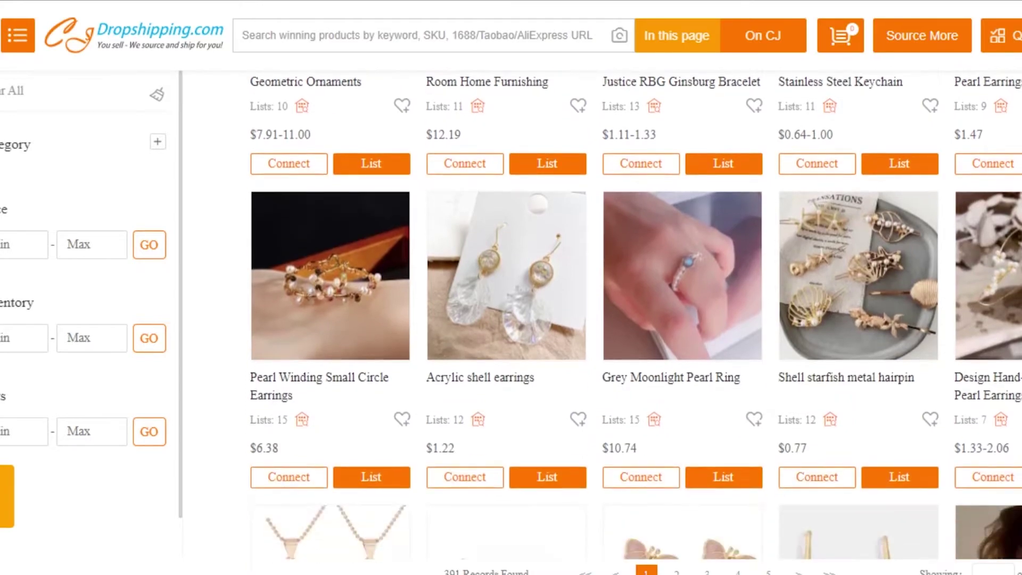
{"action": "scroll", "coordinate": [637, 316], "scroll_direction": "down", "scroll_amount": 2}
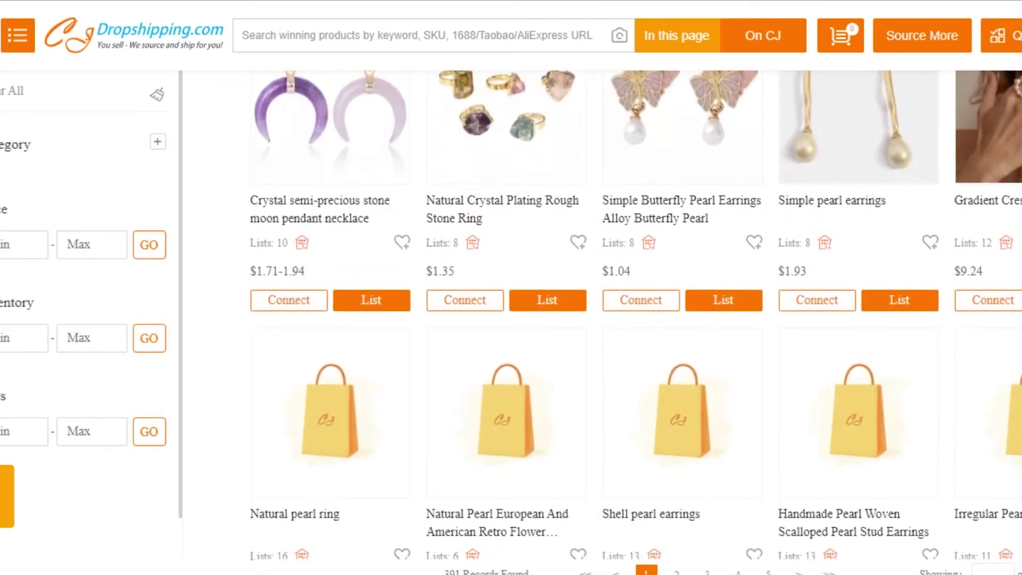
{"action": "scroll", "coordinate": [636, 315], "scroll_direction": "down", "scroll_amount": 1}
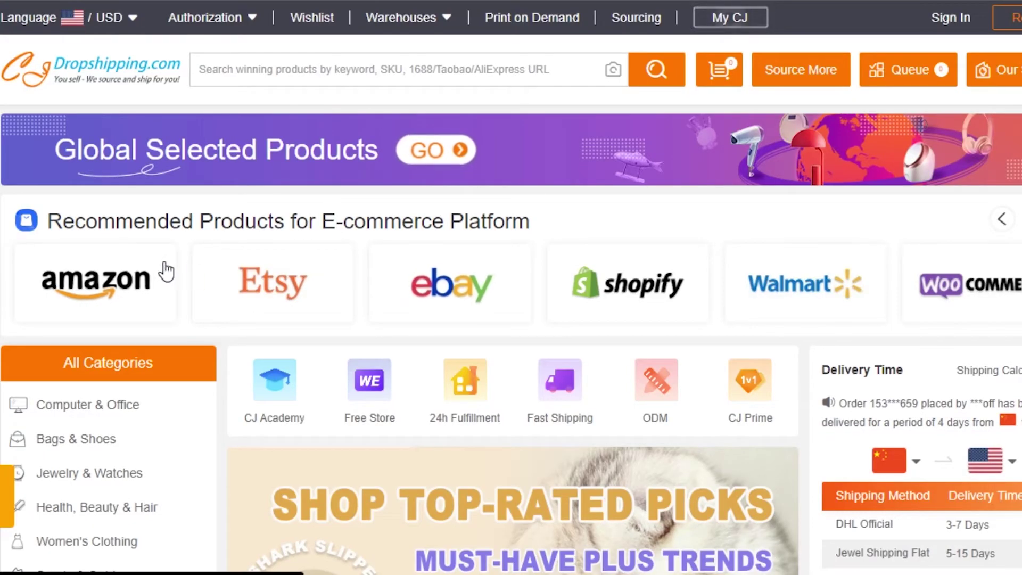
- From CJ Dropshipping's home page, open the products recommended for Amazon and browse the listings and their prices
{"action": "left_click", "coordinate": [150, 295]}
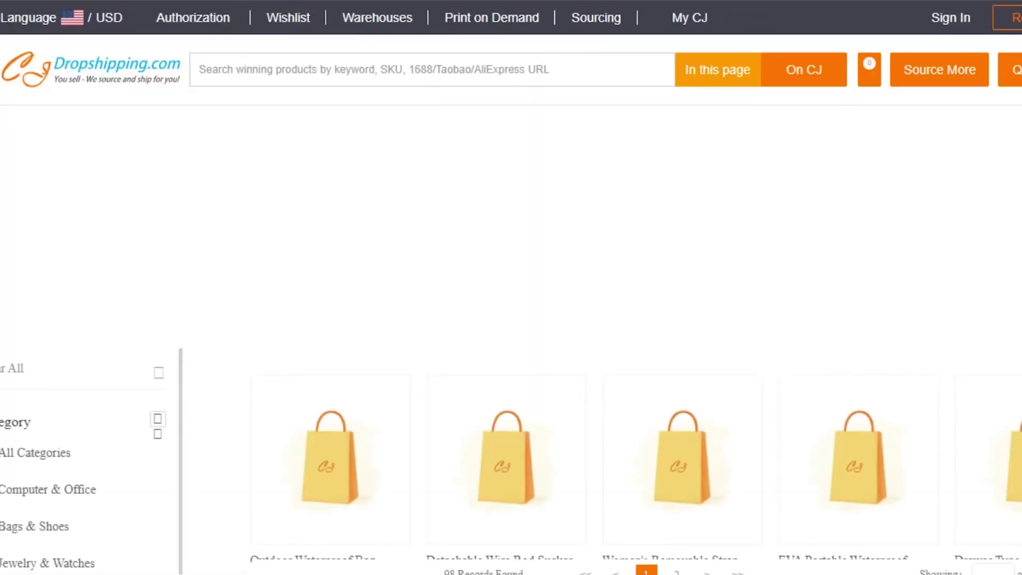
{"action": "scroll", "coordinate": [511, 288], "scroll_direction": "down", "scroll_amount": 5}
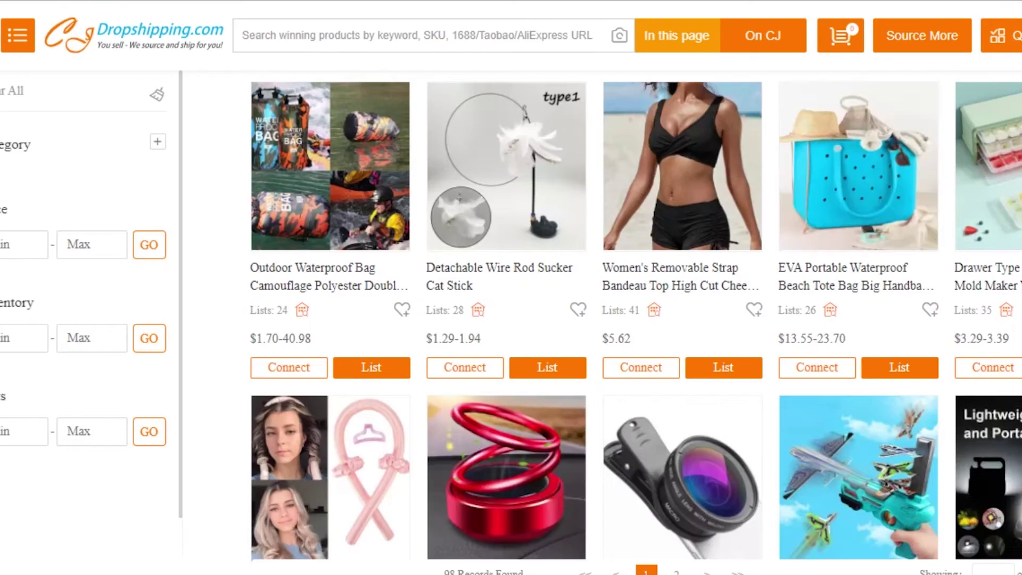
{"action": "scroll", "coordinate": [637, 312], "scroll_direction": "down", "scroll_amount": 5}
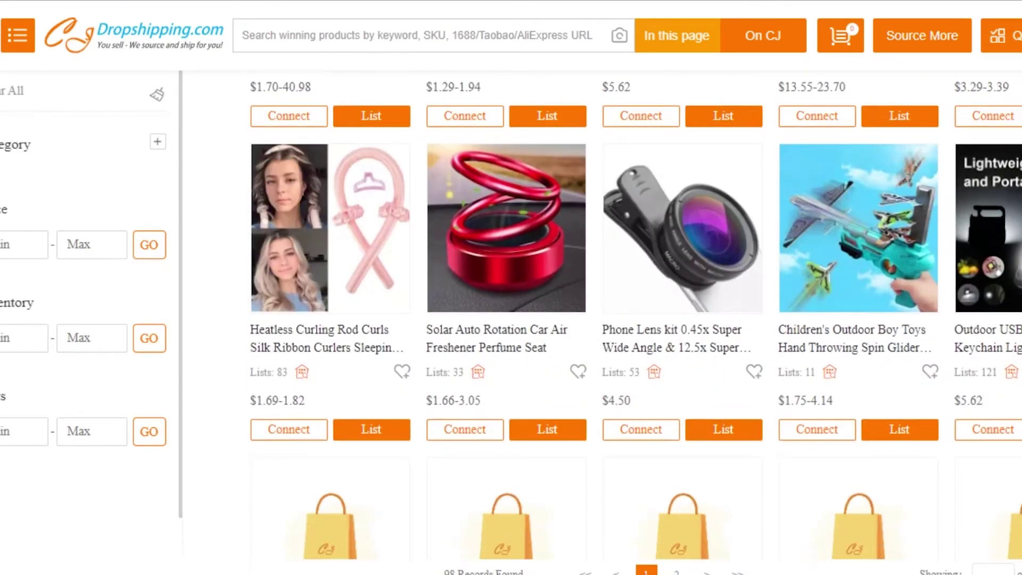
{"action": "scroll", "coordinate": [635, 312], "scroll_direction": "down", "scroll_amount": 3}
{"action": "scroll", "coordinate": [636, 312], "scroll_direction": "down", "scroll_amount": 3}
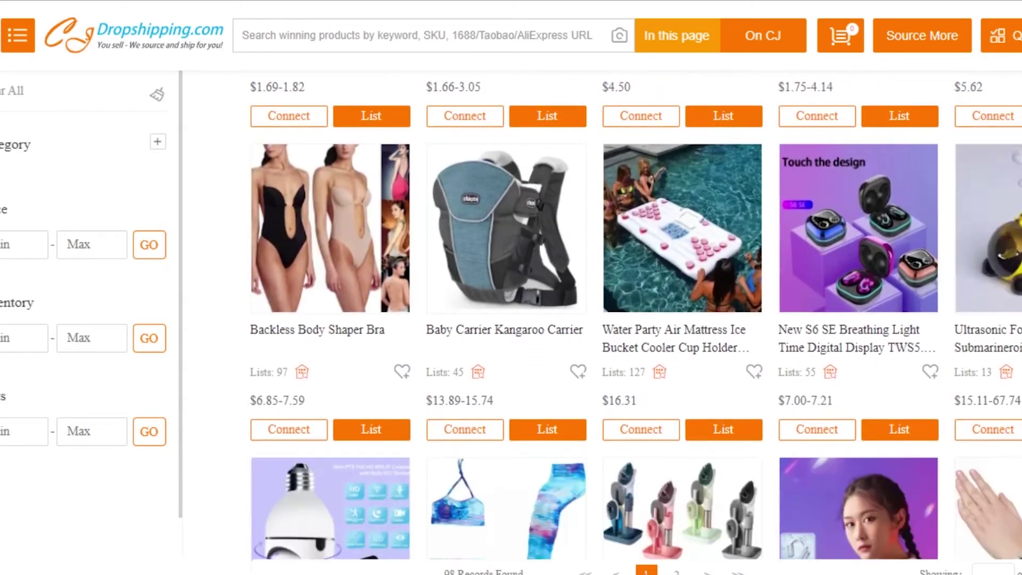
{"action": "scroll", "coordinate": [636, 312], "scroll_direction": "up", "scroll_amount": 2}
{"action": "scroll", "coordinate": [636, 312], "scroll_direction": "up", "scroll_amount": 4}
{"action": "scroll", "coordinate": [296, 367], "scroll_direction": "down", "scroll_amount": 10}
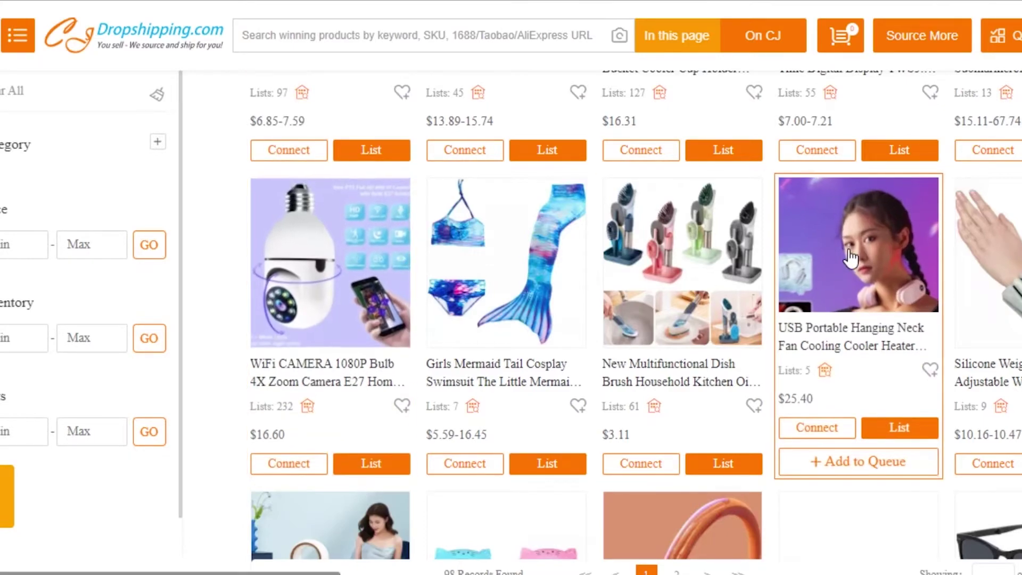
{"action": "scroll", "coordinate": [851, 258], "scroll_direction": "down", "scroll_amount": 7}
{"action": "scroll", "coordinate": [636, 319], "scroll_direction": "up", "scroll_amount": 3}
{"action": "scroll", "coordinate": [636, 318], "scroll_direction": "down", "scroll_amount": 9}
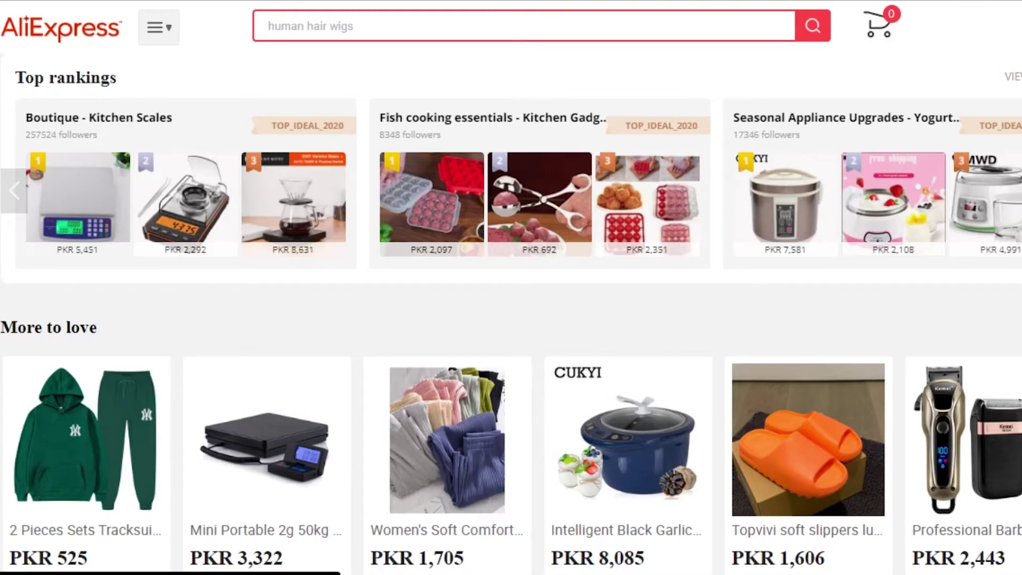
- Browse AliExpress's homepage, covering the recommended products, Weekly Deals, SuperDeals and categories
{"action": "scroll", "coordinate": [511, 314], "scroll_direction": "down", "scroll_amount": 20}
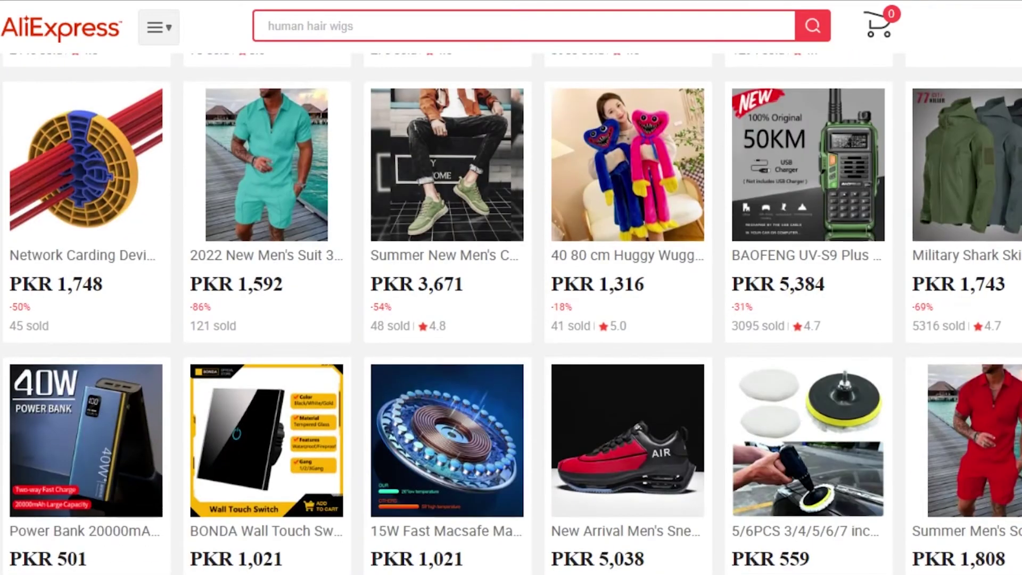
{"action": "scroll", "coordinate": [512, 314], "scroll_direction": "down", "scroll_amount": 10}
{"action": "scroll", "coordinate": [511, 315], "scroll_direction": "up", "scroll_amount": 20}
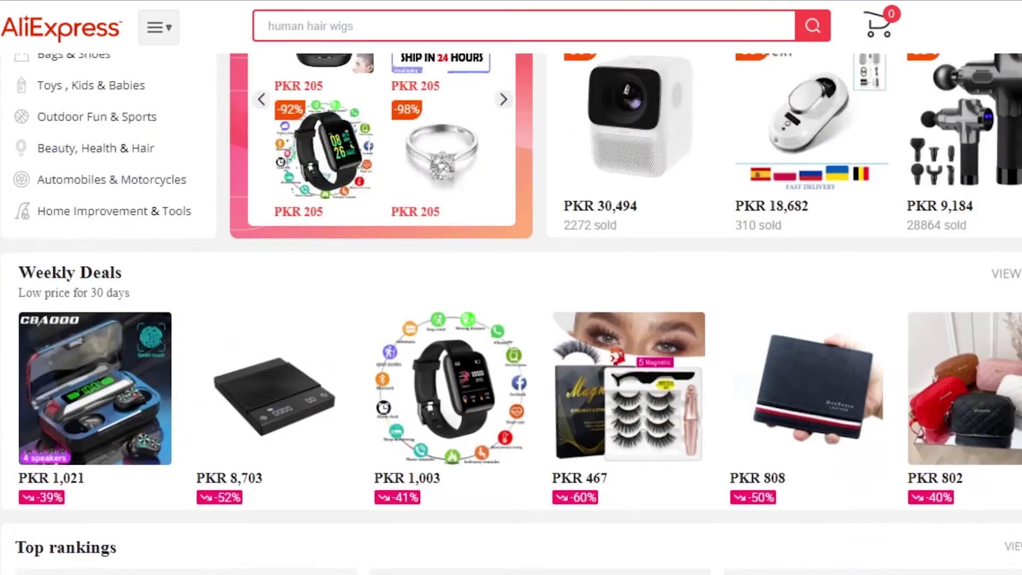
{"action": "scroll", "coordinate": [511, 314], "scroll_direction": "up", "scroll_amount": 5}
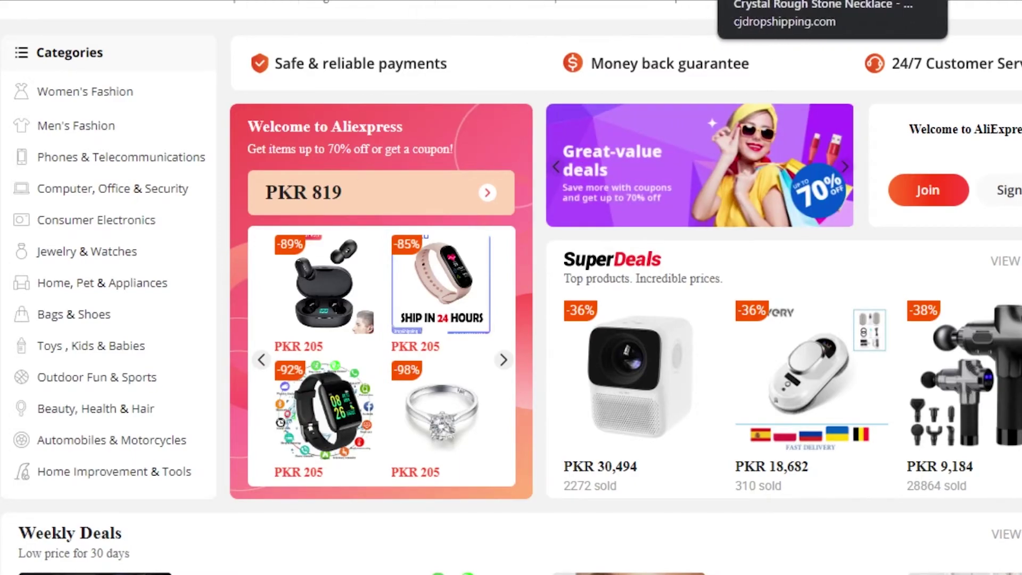
- Glance at the Etsy homepage, and return to the CJ Dropshipping crystal necklace to examine its listing options, description and photos
{"action": "left_click", "coordinate": [879, 0]}
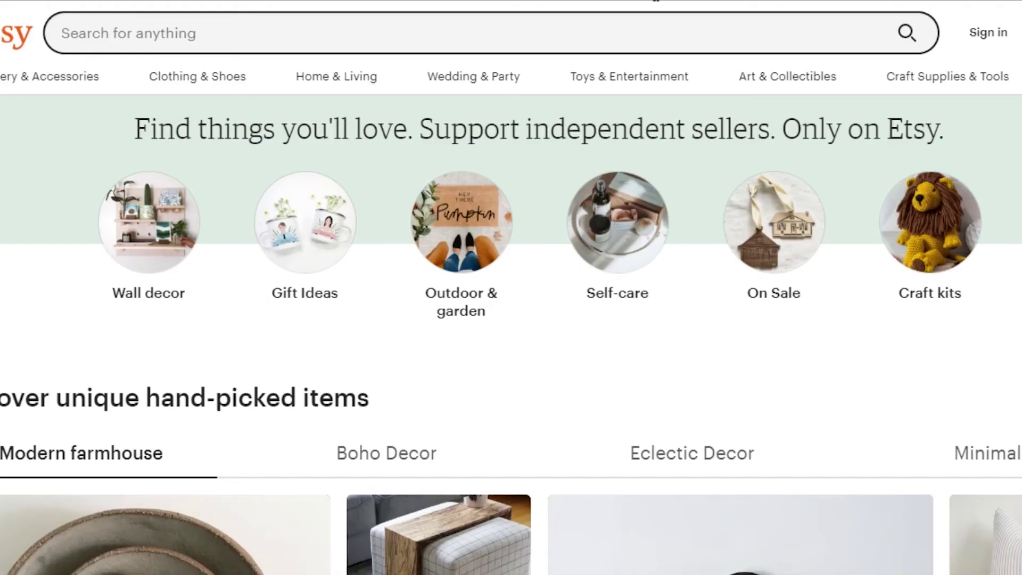
{"action": "left_click", "coordinate": [773, 1]}
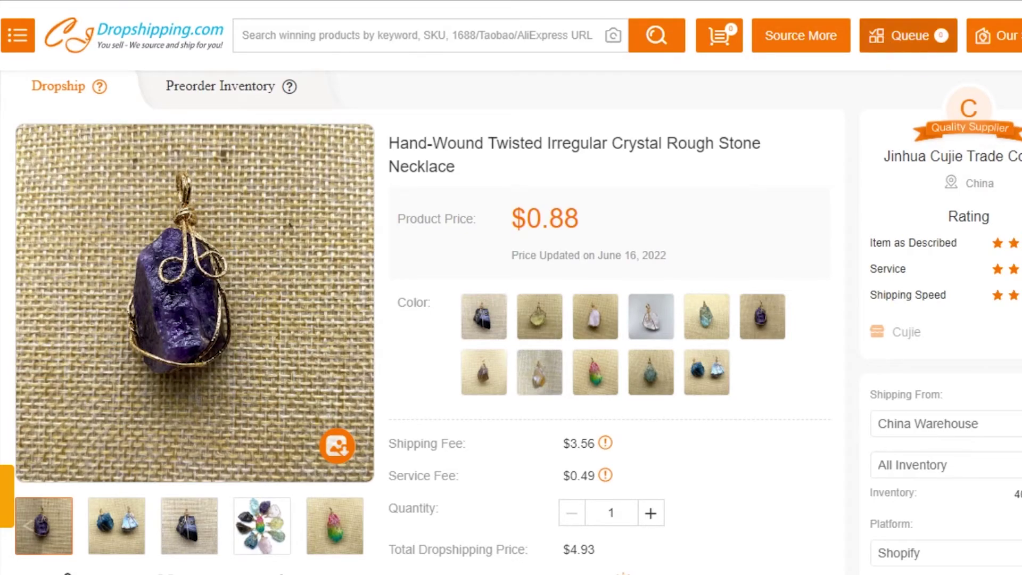
{"action": "scroll", "coordinate": [512, 320], "scroll_direction": "down", "scroll_amount": 9}
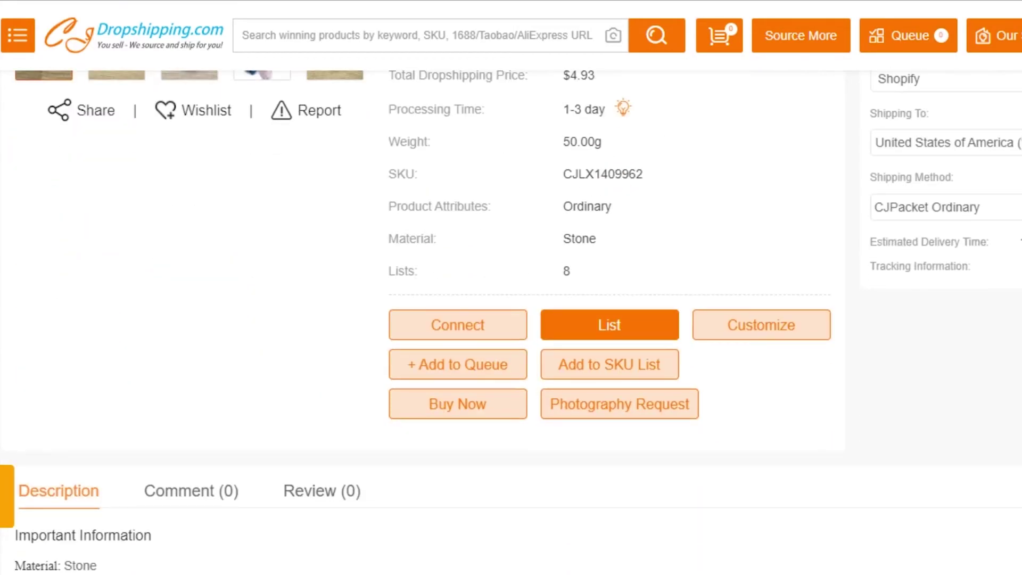
{"action": "scroll", "coordinate": [466, 324], "scroll_direction": "down", "scroll_amount": 15}
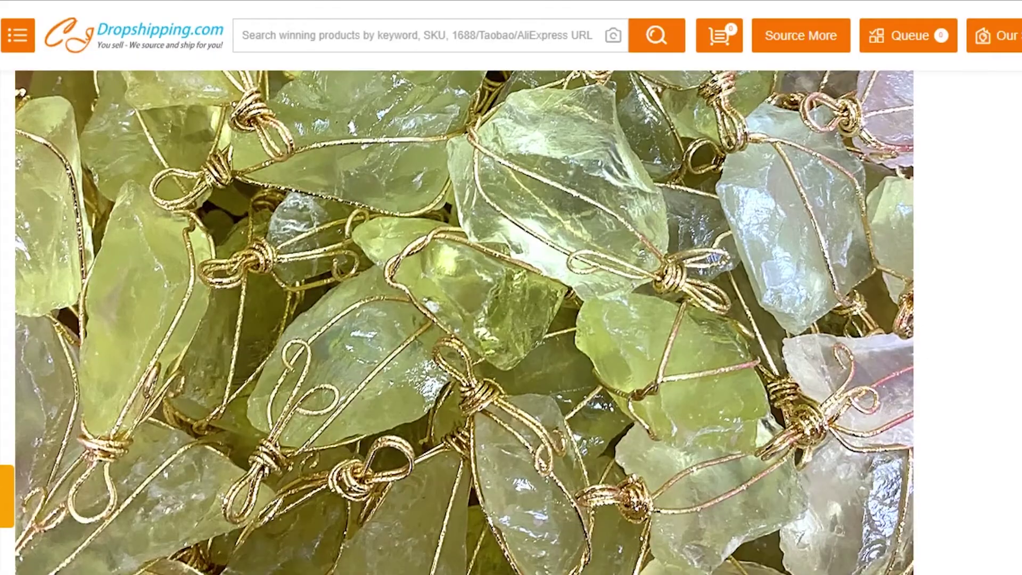
{"action": "scroll", "coordinate": [465, 323], "scroll_direction": "down", "scroll_amount": 15}
{"action": "scroll", "coordinate": [464, 323], "scroll_direction": "down", "scroll_amount": 15}
{"action": "scroll", "coordinate": [465, 323], "scroll_direction": "down", "scroll_amount": 15}
{"action": "scroll", "coordinate": [465, 323], "scroll_direction": "down", "scroll_amount": 15}
{"action": "scroll", "coordinate": [465, 323], "scroll_direction": "down", "scroll_amount": 8}
{"action": "scroll", "coordinate": [465, 323], "scroll_direction": "up", "scroll_amount": 20}
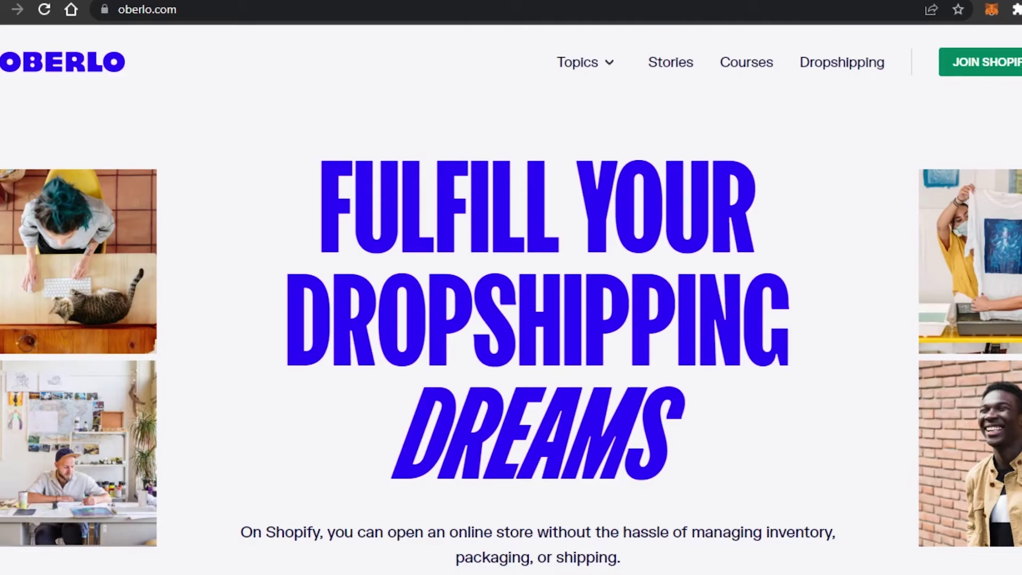
- Look over Oberlo's homepage, including its dropshipping articles, videos and introduction to selling on Shopify
{"action": "scroll", "coordinate": [511, 336], "scroll_direction": "down", "scroll_amount": 15}
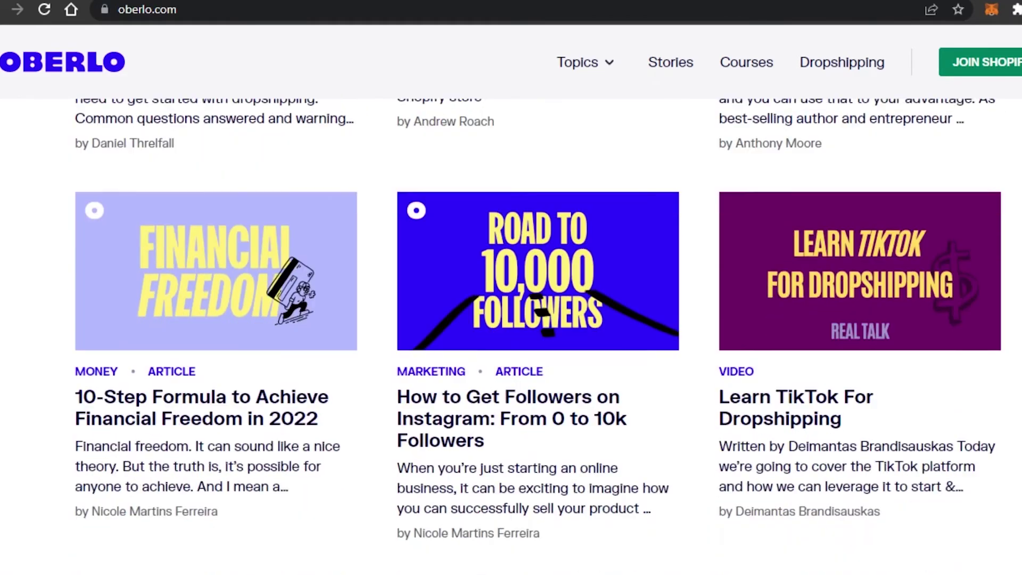
{"action": "scroll", "coordinate": [512, 336], "scroll_direction": "down", "scroll_amount": 20}
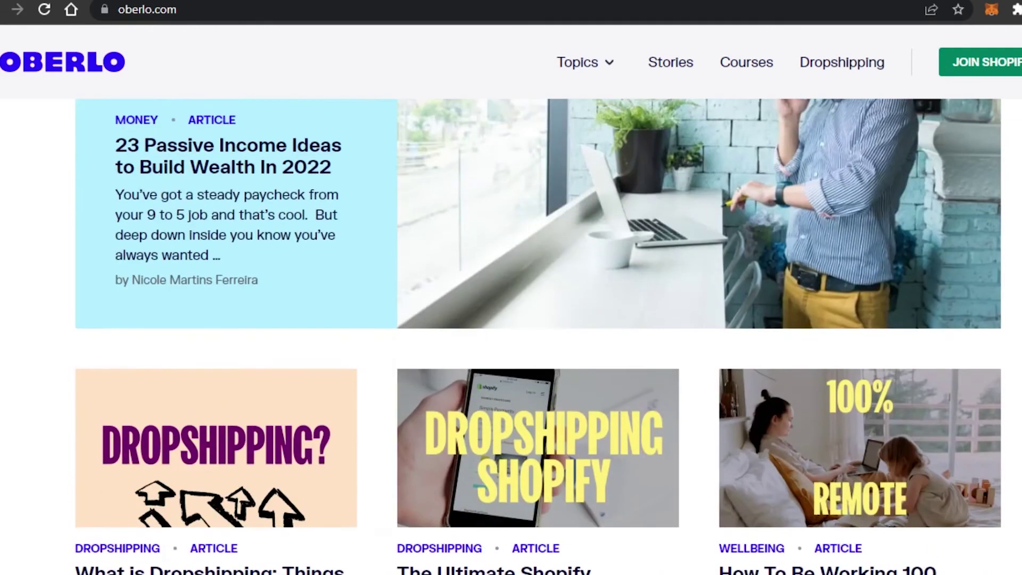
{"action": "scroll", "coordinate": [511, 336], "scroll_direction": "up", "scroll_amount": 1}
{"action": "scroll", "coordinate": [511, 335], "scroll_direction": "up", "scroll_amount": 5}
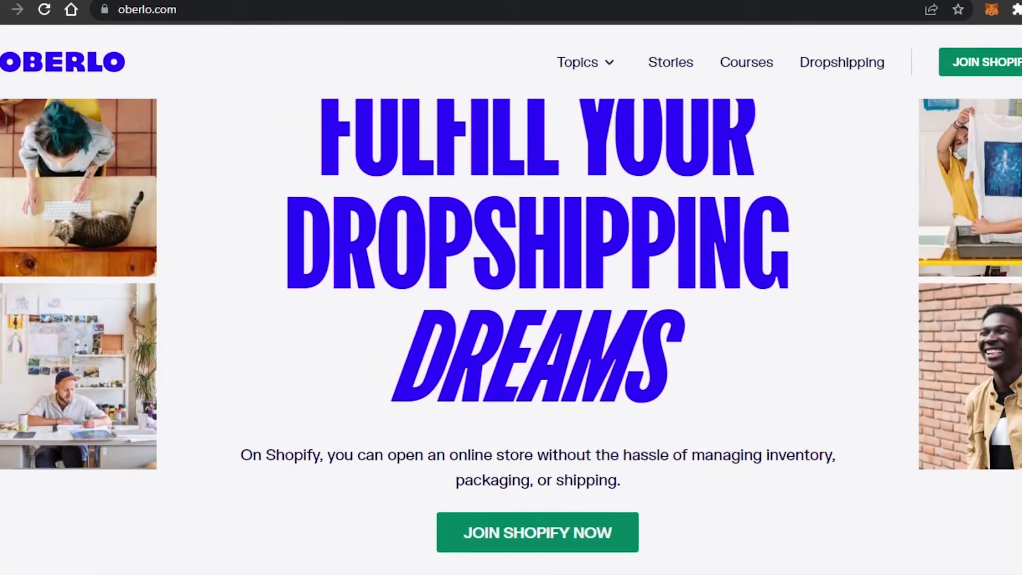
{"action": "scroll", "coordinate": [511, 336], "scroll_direction": "down", "scroll_amount": 1}
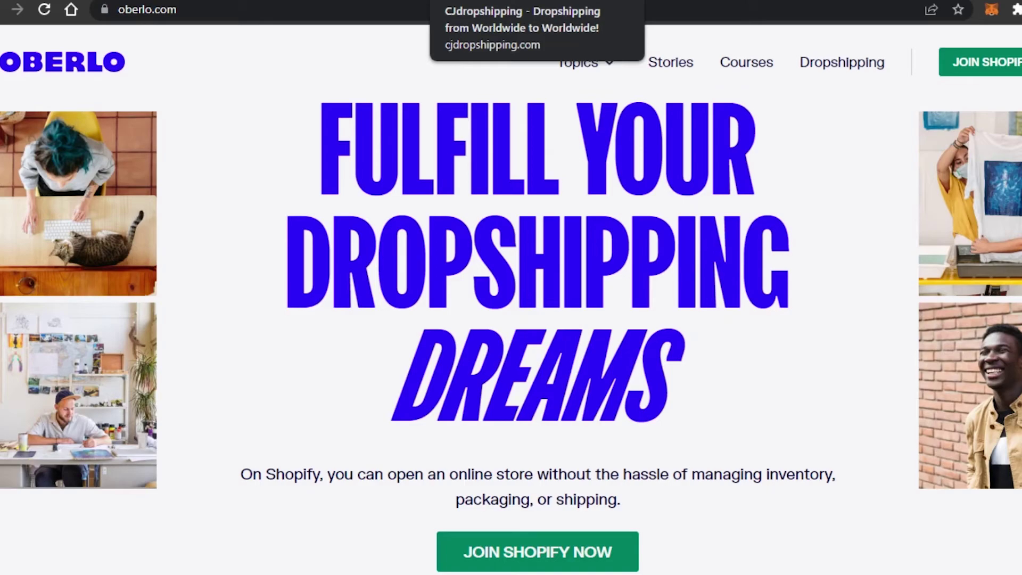
- Revisit the open CJ Dropshipping homepage, AliExpress homepage and Shopify dropshipping page to compare the platforms
{"action": "key", "text": "ctrl+Tab"}
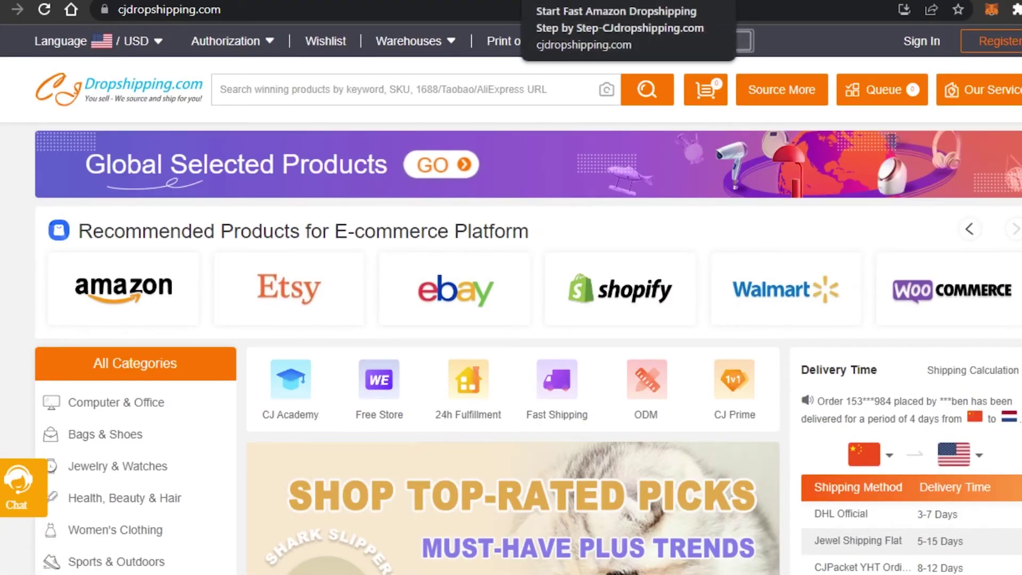
{"action": "left_click", "coordinate": [267, 1]}
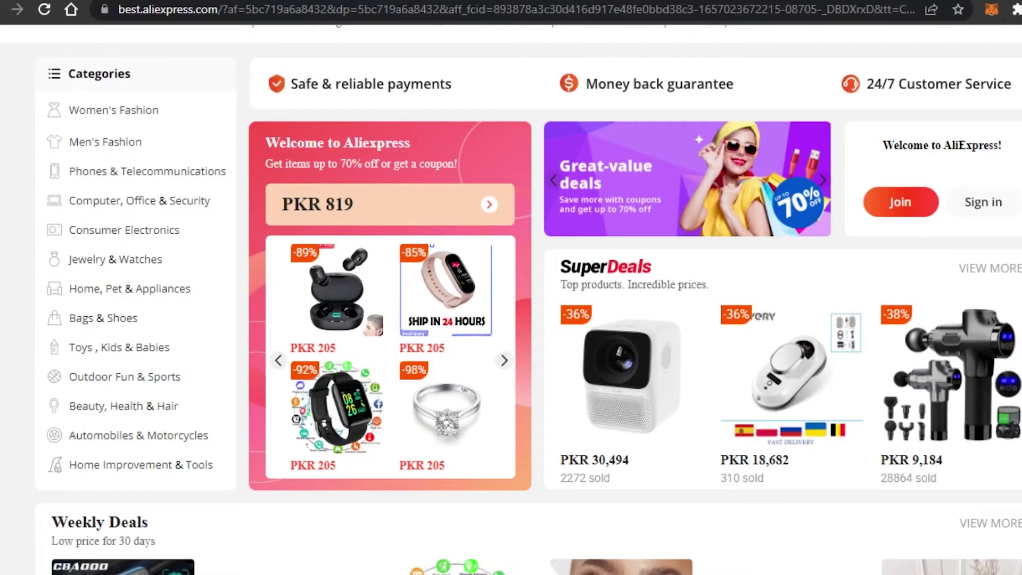
{"action": "key", "text": "ctrl+Tab"}
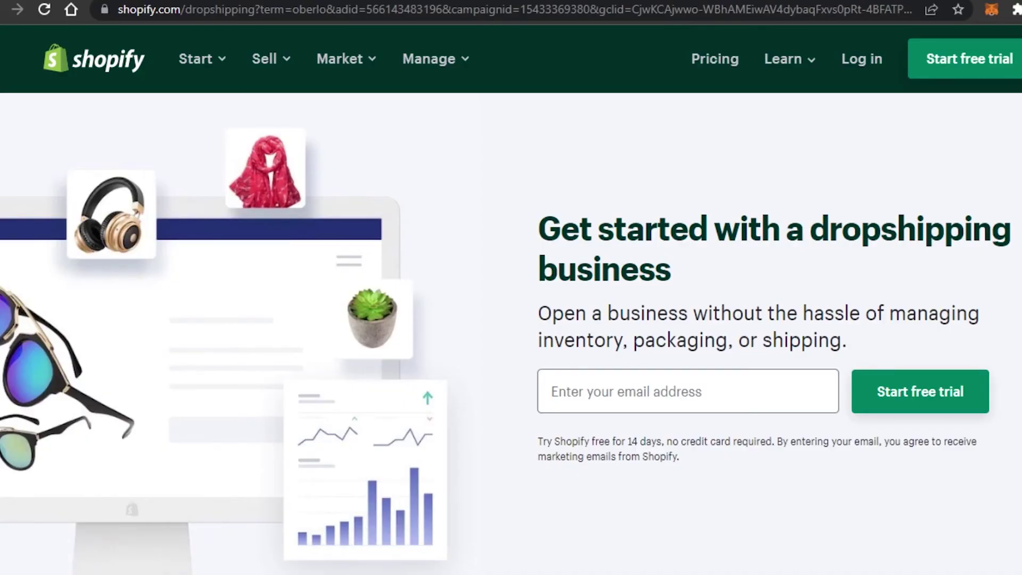
- Return to the Hand-Wound Twisted Irregular Crystal Rough Stone Necklace and review its description photos, price and fees
{"action": "key", "text": "ctrl+Tab"}
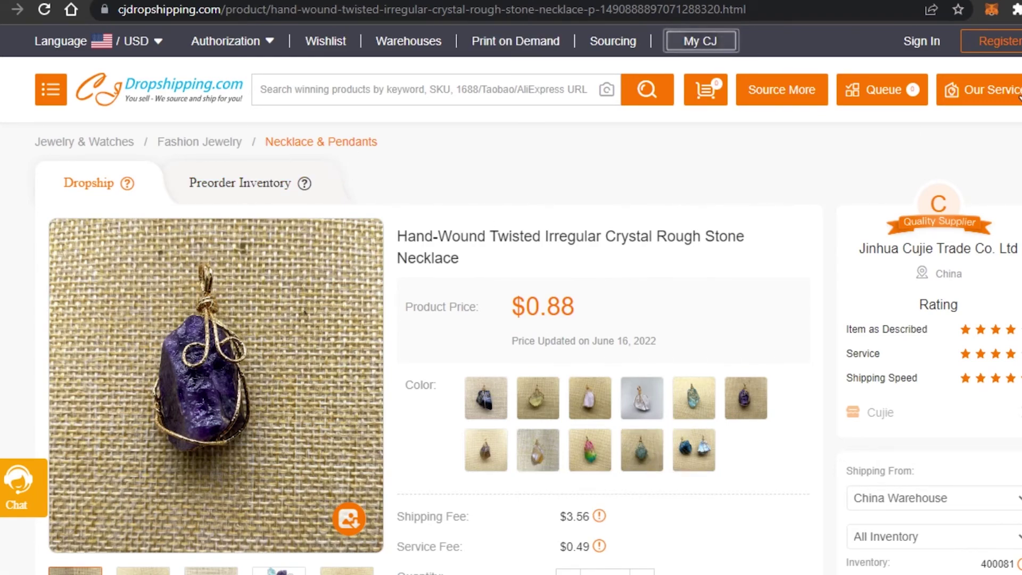
{"action": "scroll", "coordinate": [468, 332], "scroll_direction": "down", "scroll_amount": 15}
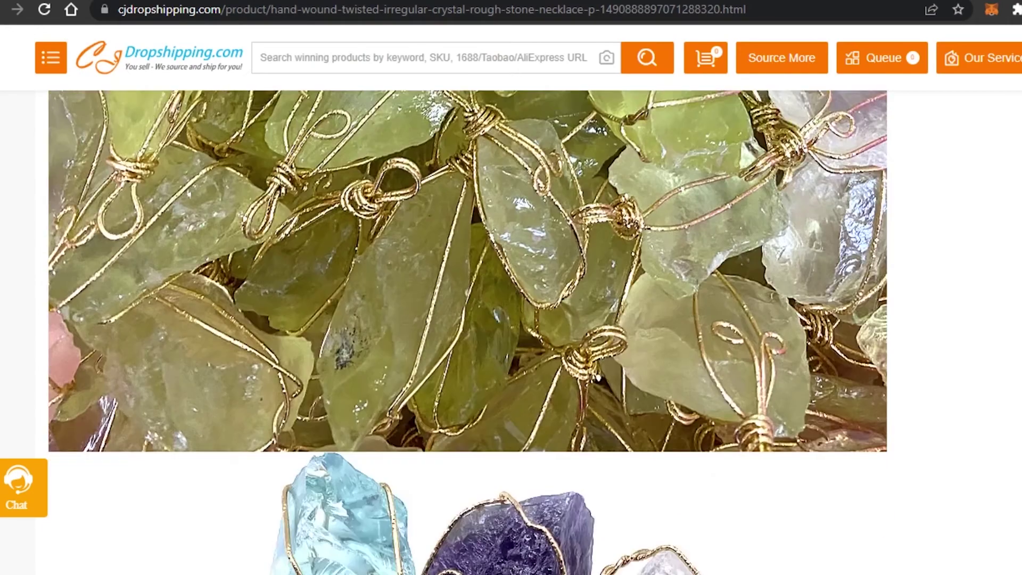
{"action": "scroll", "coordinate": [468, 333], "scroll_direction": "down", "scroll_amount": 5}
{"action": "scroll", "coordinate": [468, 333], "scroll_direction": "up", "scroll_amount": 15}
{"action": "scroll", "coordinate": [468, 333], "scroll_direction": "up", "scroll_amount": 15}
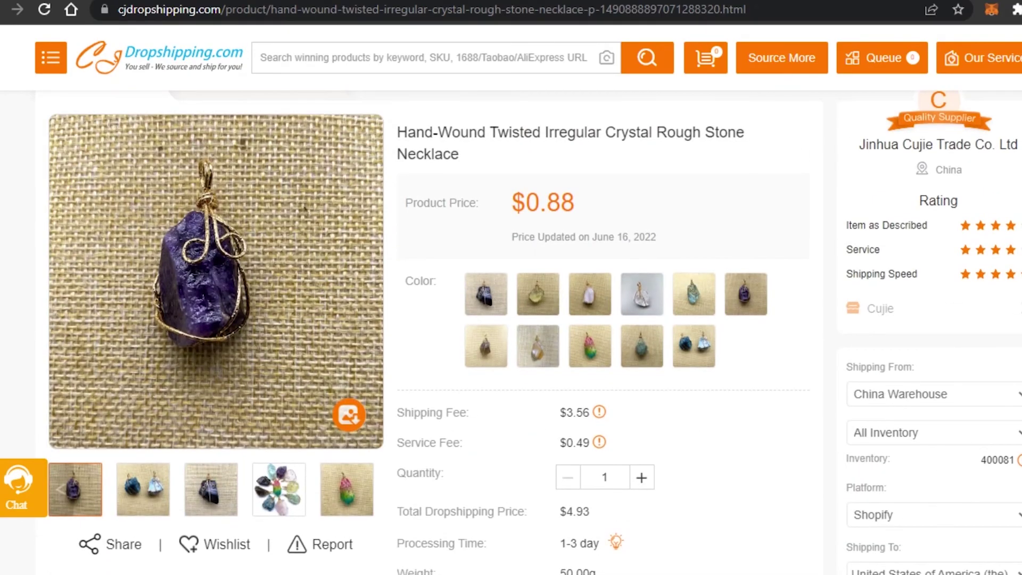
- Switch to the CJ Dropshipping products recommended for Amazon and browse further down the product listings
{"action": "key", "text": "ctrl+Tab"}
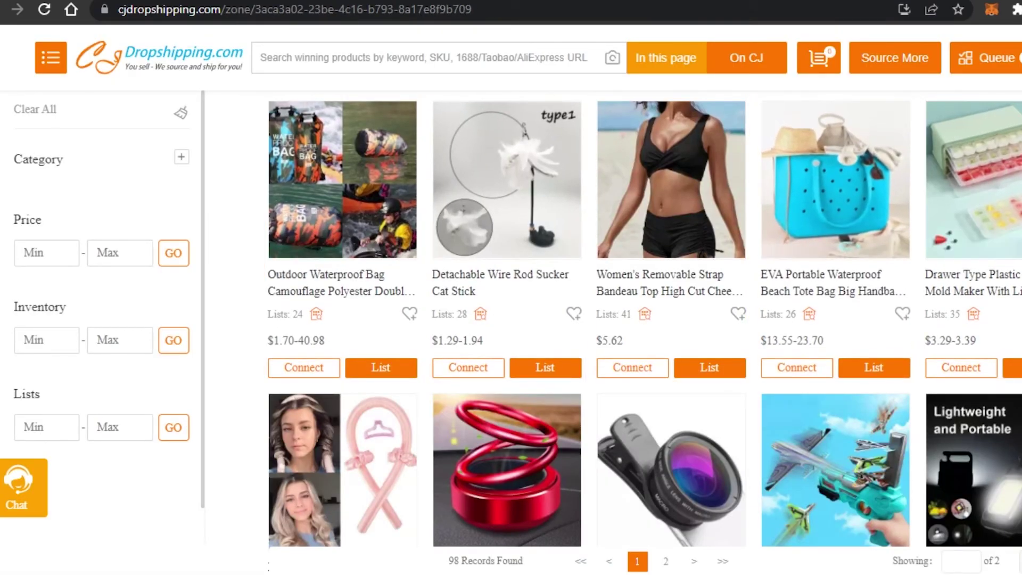
{"action": "scroll", "coordinate": [645, 321], "scroll_direction": "down", "scroll_amount": 20}
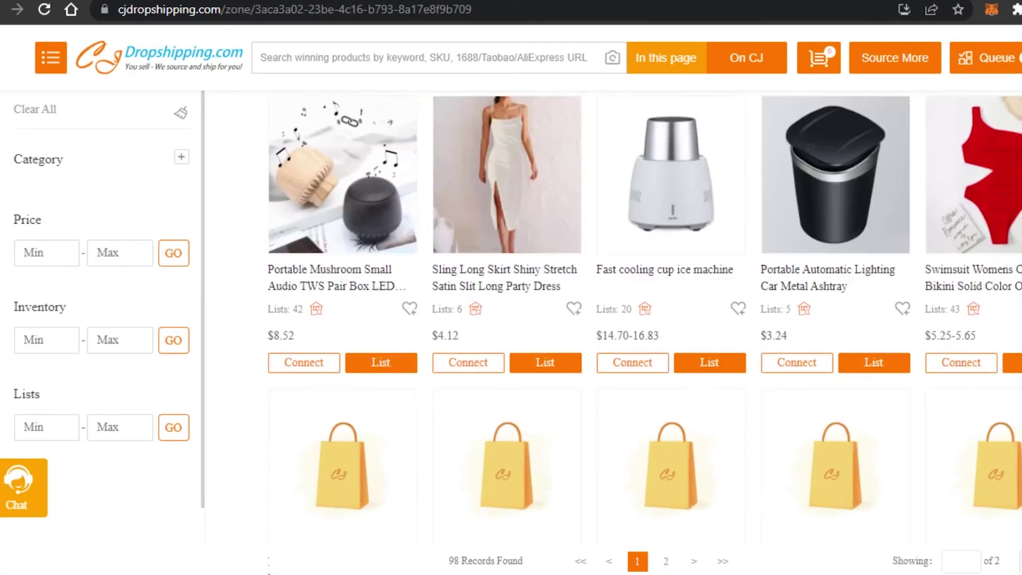
{"action": "scroll", "coordinate": [645, 319], "scroll_direction": "down", "scroll_amount": 5}
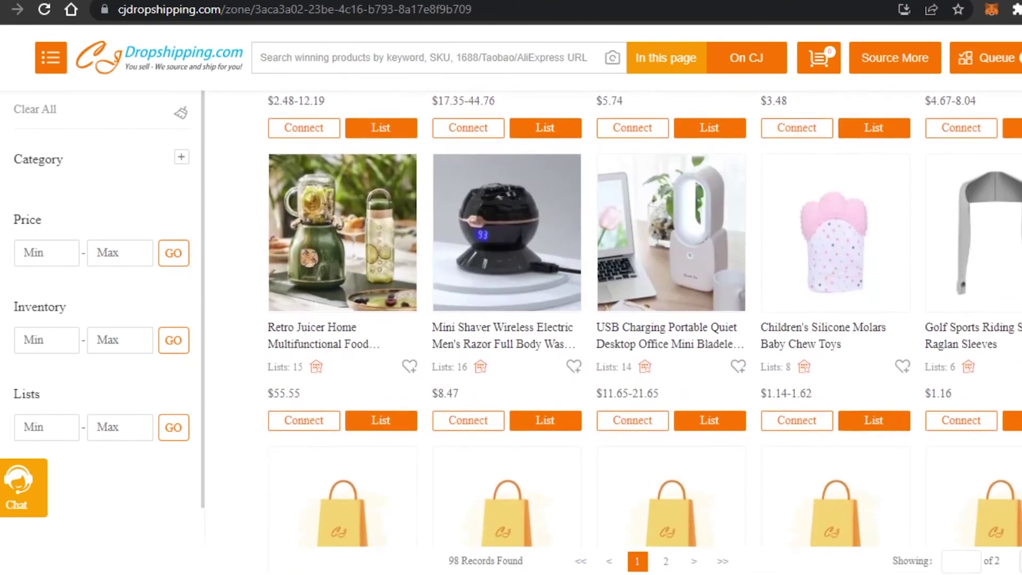
{"action": "scroll", "coordinate": [645, 320], "scroll_direction": "down", "scroll_amount": 9}
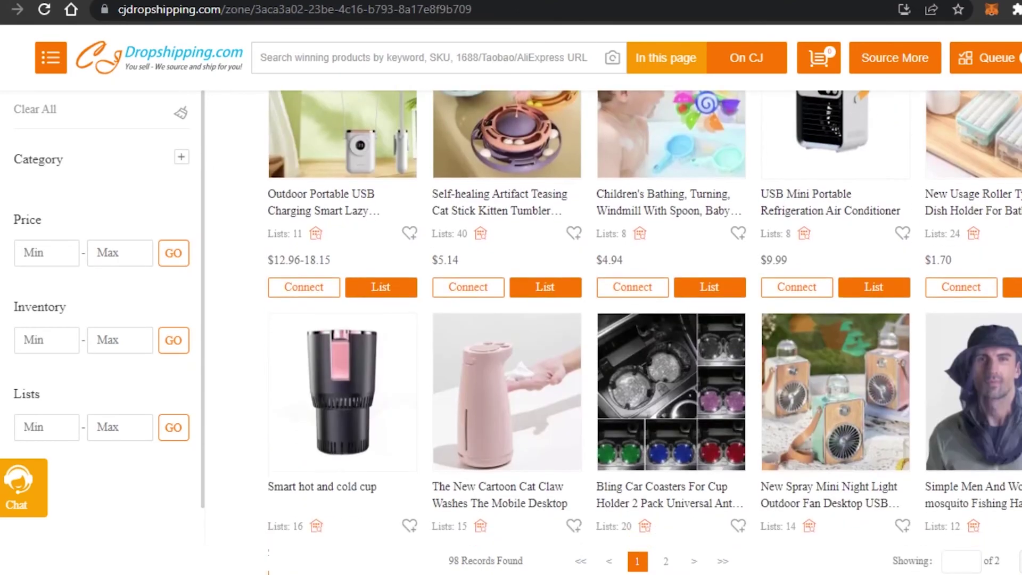
{"action": "scroll", "coordinate": [644, 319], "scroll_direction": "down", "scroll_amount": 9}
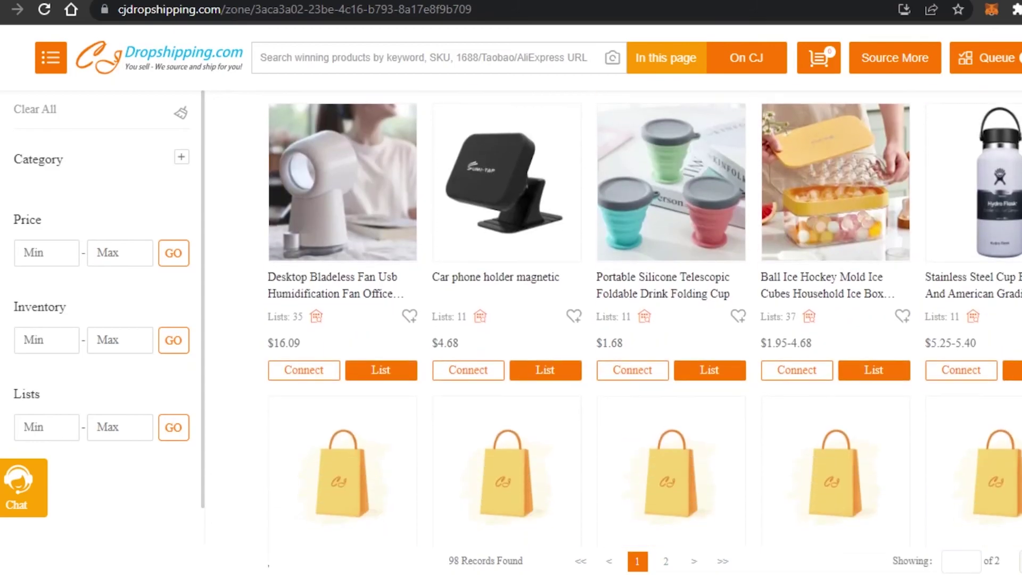
- Look through the remaining household, pet and car products in the Amazon recommendations and return to the beginning of the list
{"action": "scroll", "coordinate": [645, 319], "scroll_direction": "down", "scroll_amount": 8}
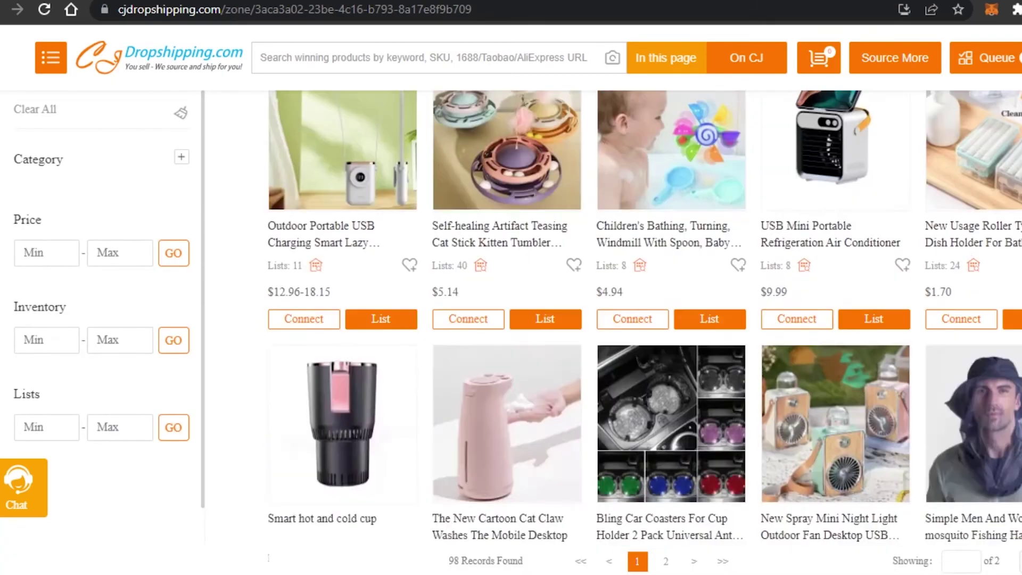
{"action": "scroll", "coordinate": [613, 320], "scroll_direction": "up", "scroll_amount": 20}
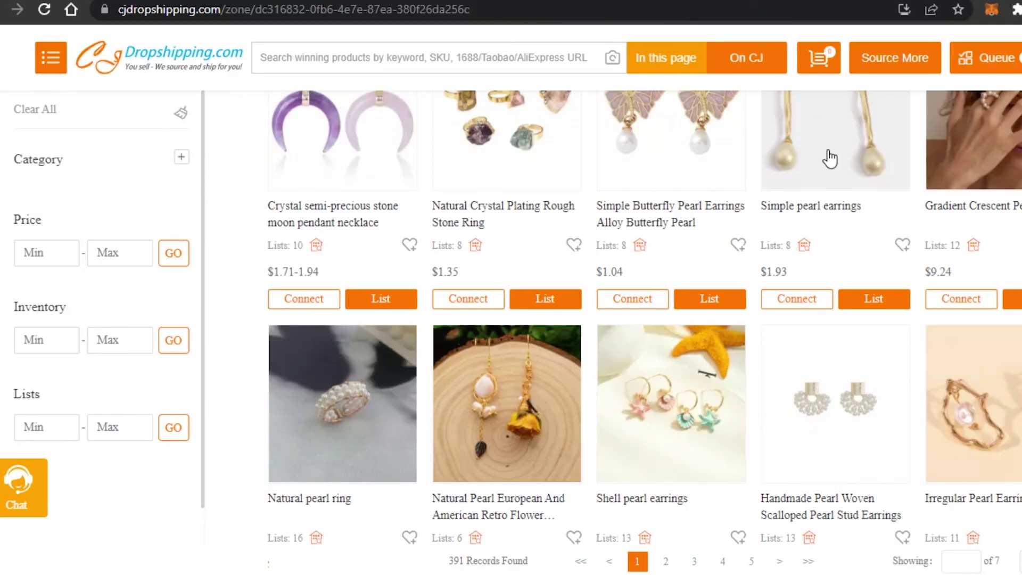
- Switch to the CJ Dropshipping zone with crystal and pearl jewelry and browse its necklaces, earrings and home decor listings
{"action": "scroll", "coordinate": [830, 159], "scroll_direction": "down", "scroll_amount": 14}
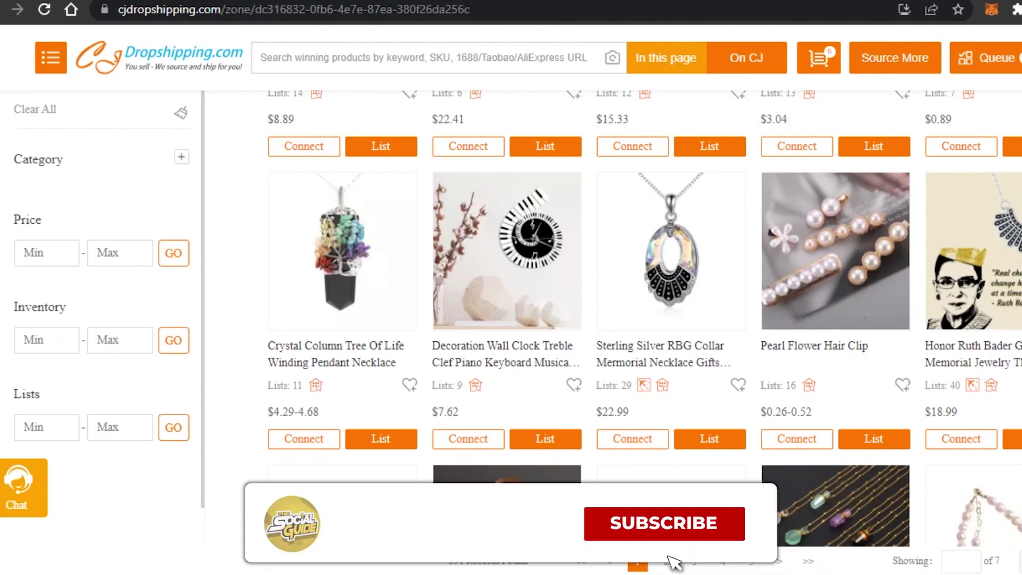
{"action": "scroll", "coordinate": [640, 320], "scroll_direction": "down", "scroll_amount": 5}
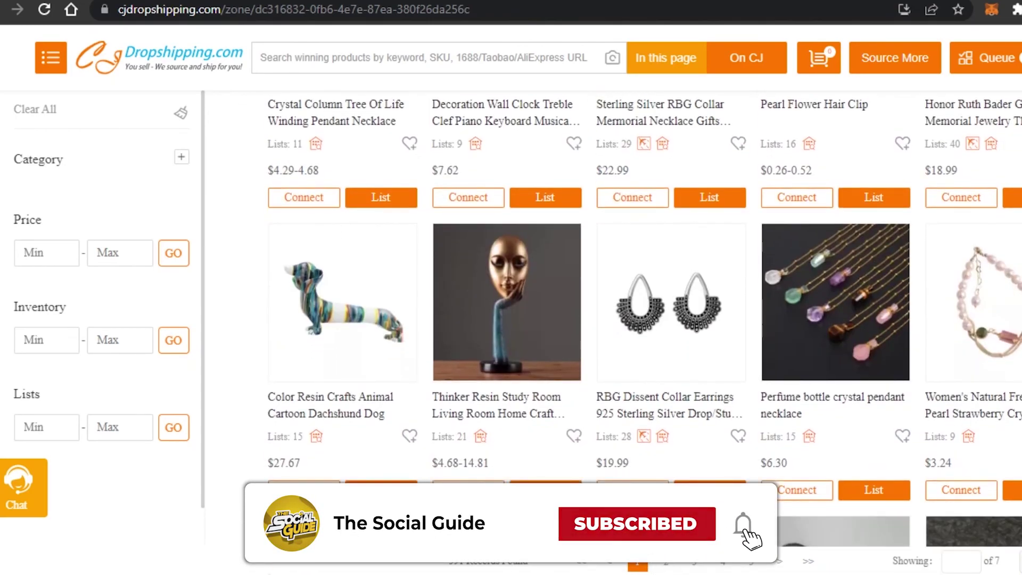
{"action": "scroll", "coordinate": [639, 319], "scroll_direction": "down", "scroll_amount": 6}
{"action": "scroll", "coordinate": [639, 320], "scroll_direction": "down", "scroll_amount": 5}
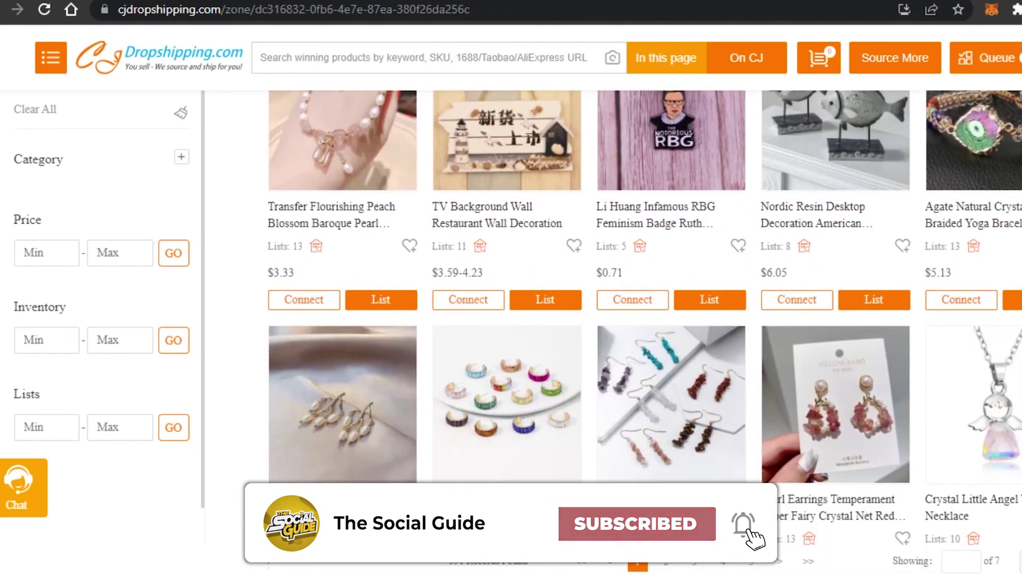
{"action": "scroll", "coordinate": [823, 362], "scroll_direction": "down", "scroll_amount": 3}
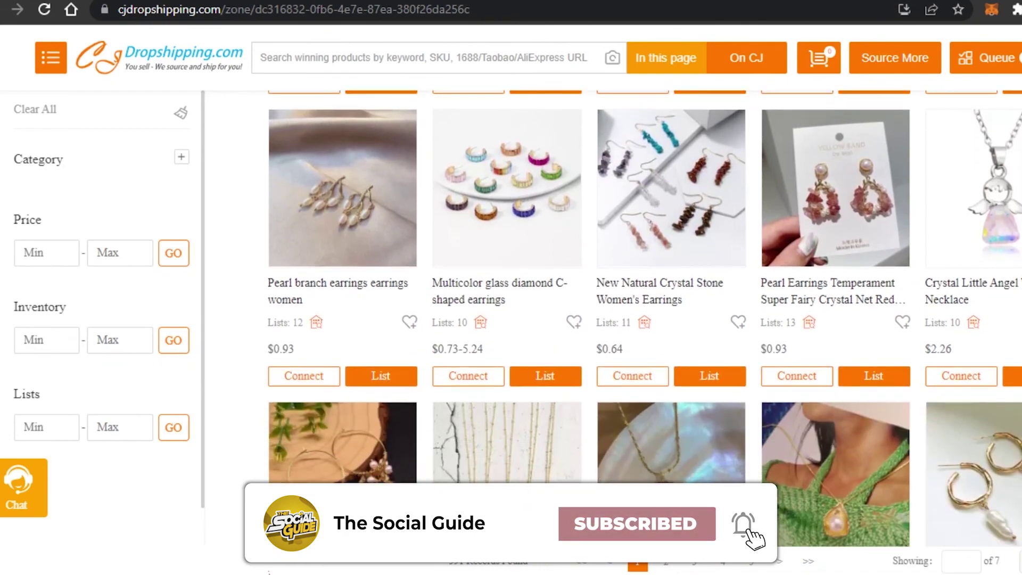